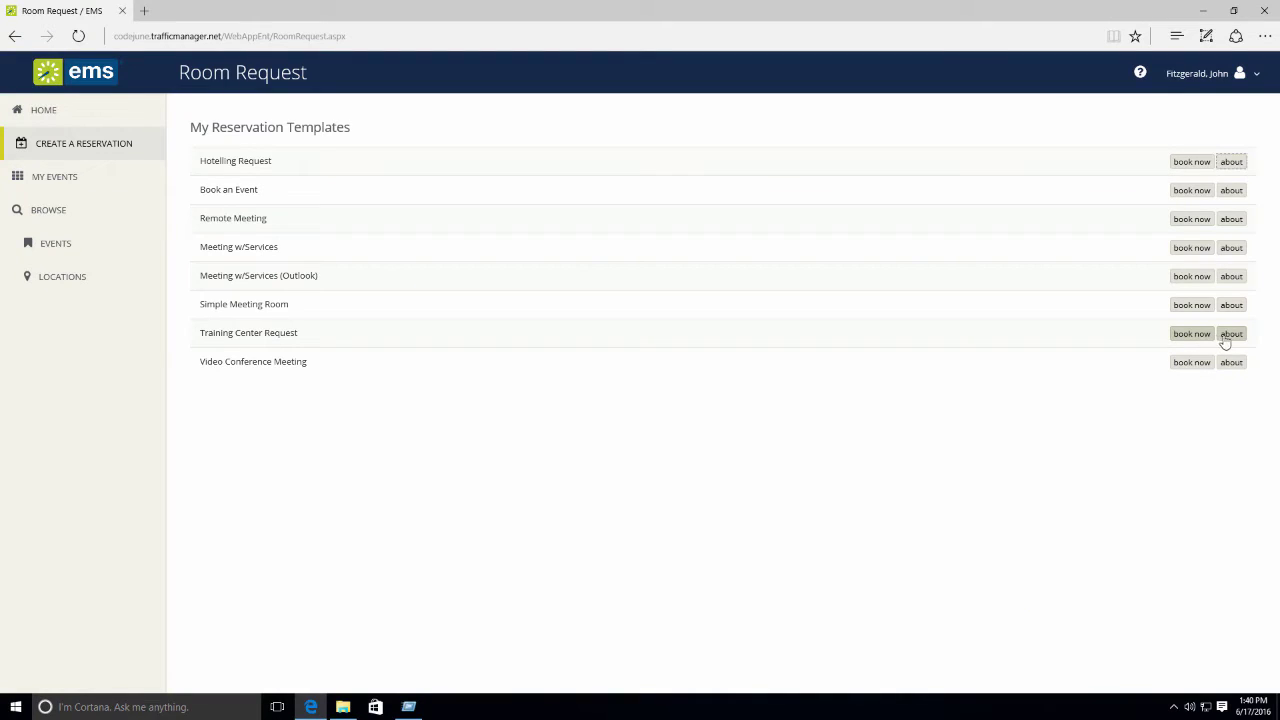
- Start a Training Center Request booking dated Thursday, July 14, 2016
{"action": "left_click", "coordinate": [1209, 339]}
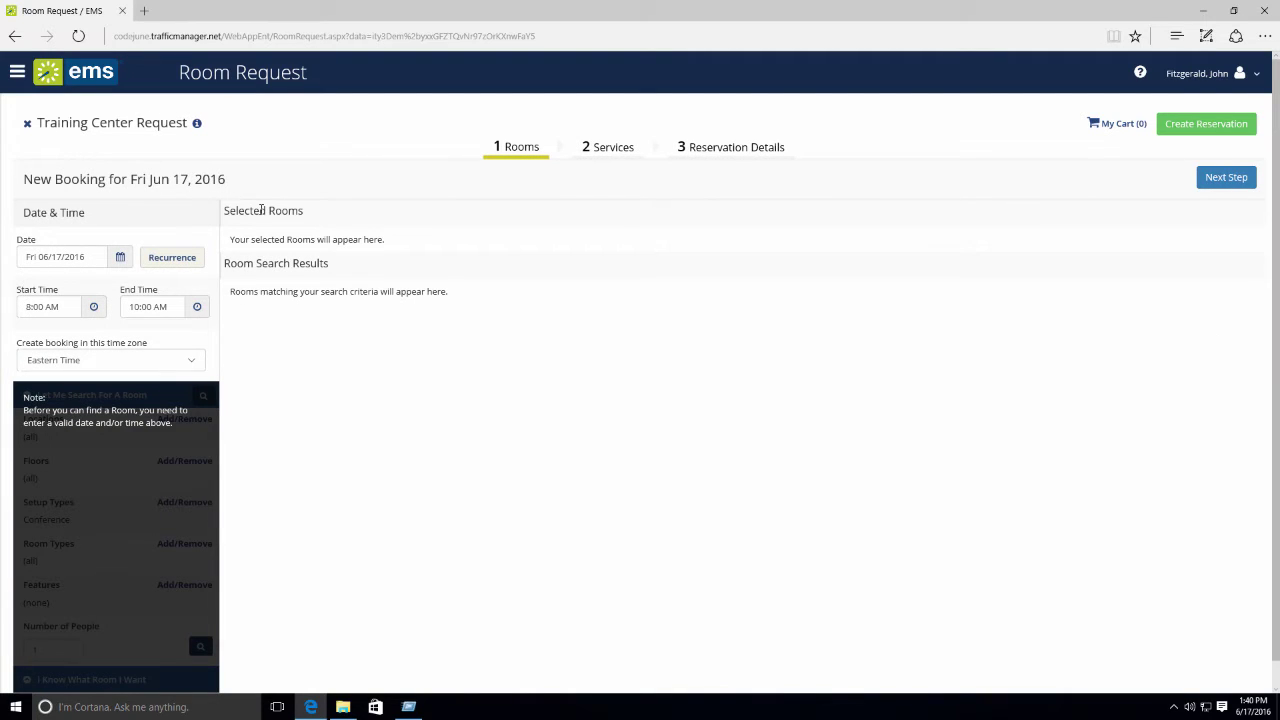
{"action": "left_click", "coordinate": [120, 257]}
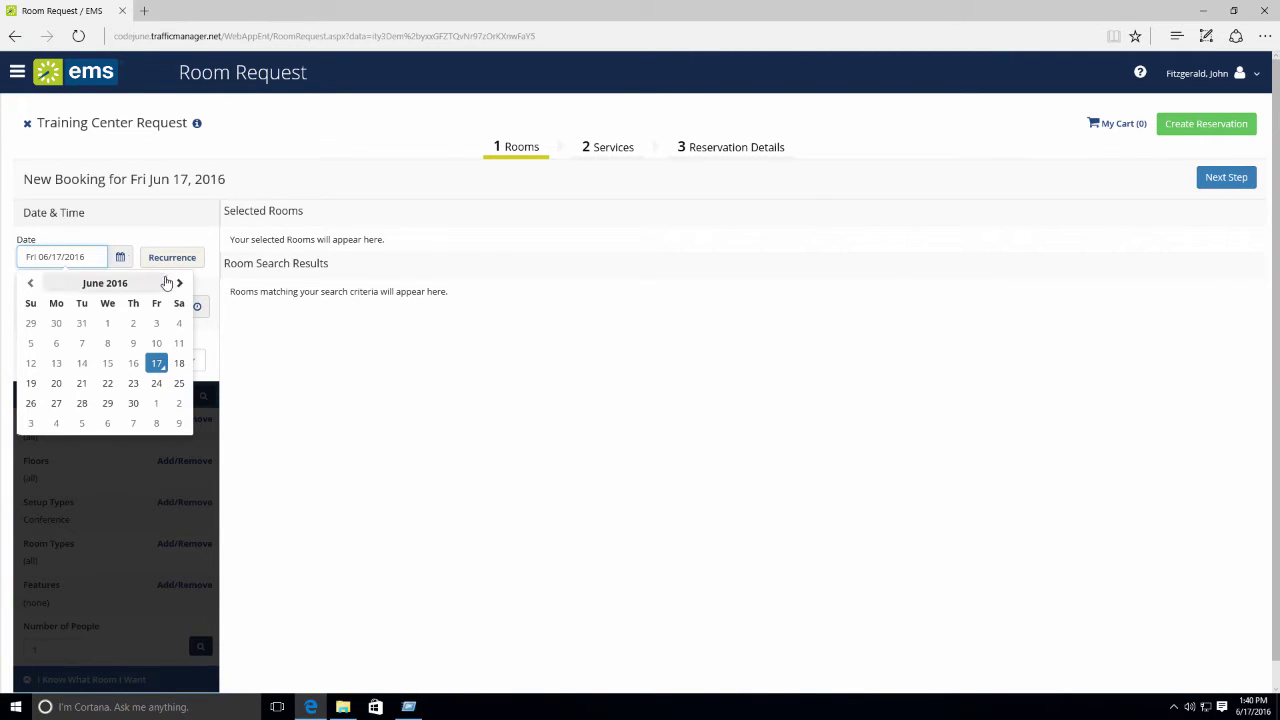
{"action": "left_click", "coordinate": [179, 283]}
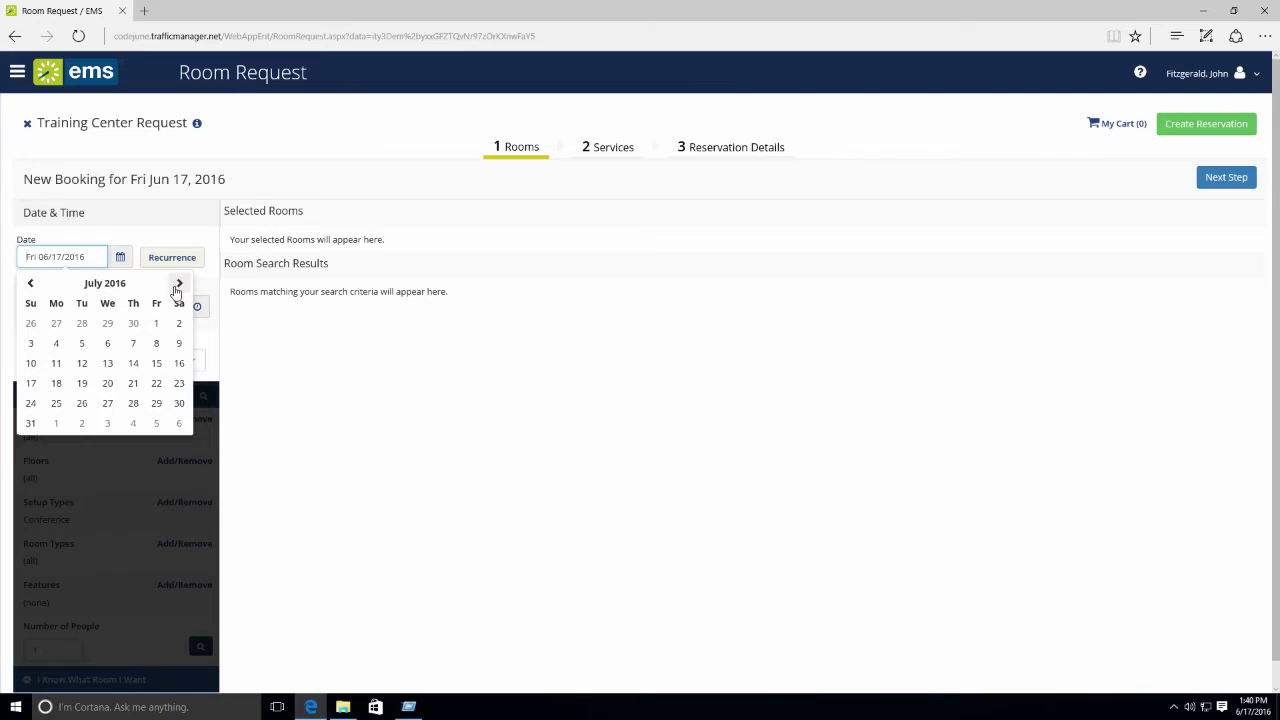
{"action": "left_click", "coordinate": [137, 365]}
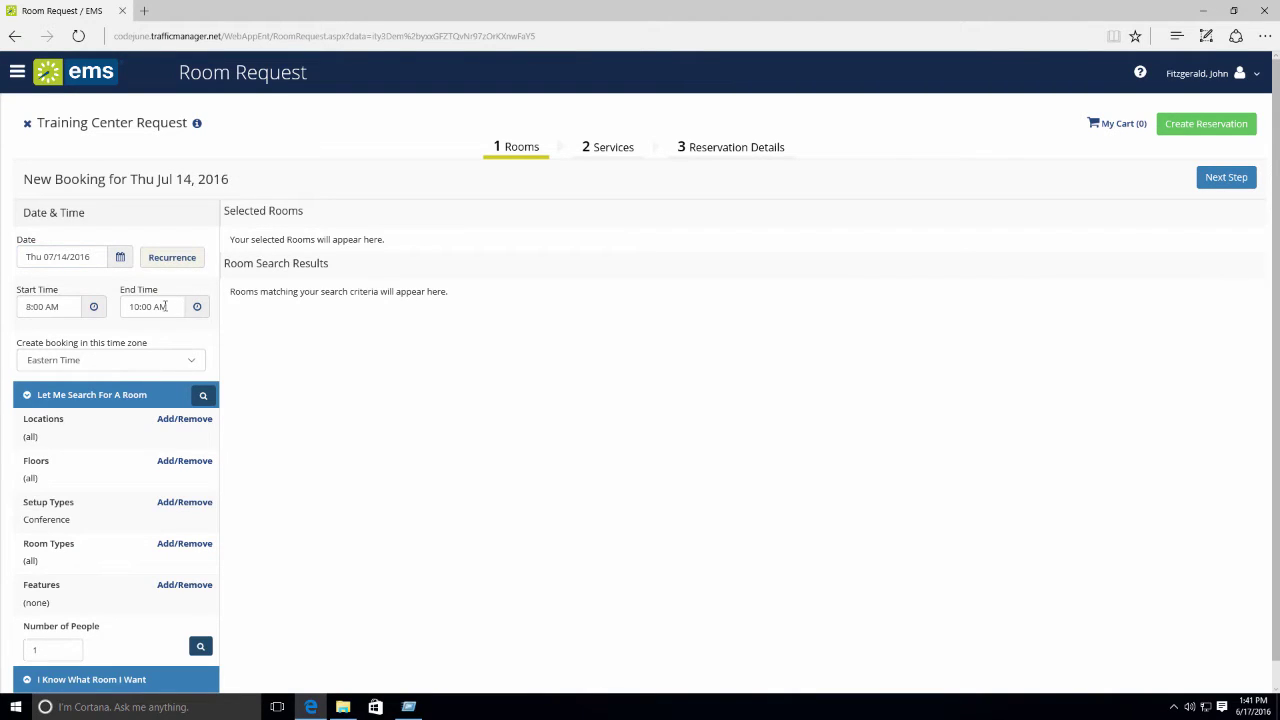
- Change the booking end time to 5:00 PM
{"action": "left_click_drag", "start_coordinate": [138, 307], "coordinate": [115, 311]}
{"action": "type", "text": "5"}
{"action": "key", "text": "Tab"}
{"action": "left_click", "coordinate": [158, 309]}
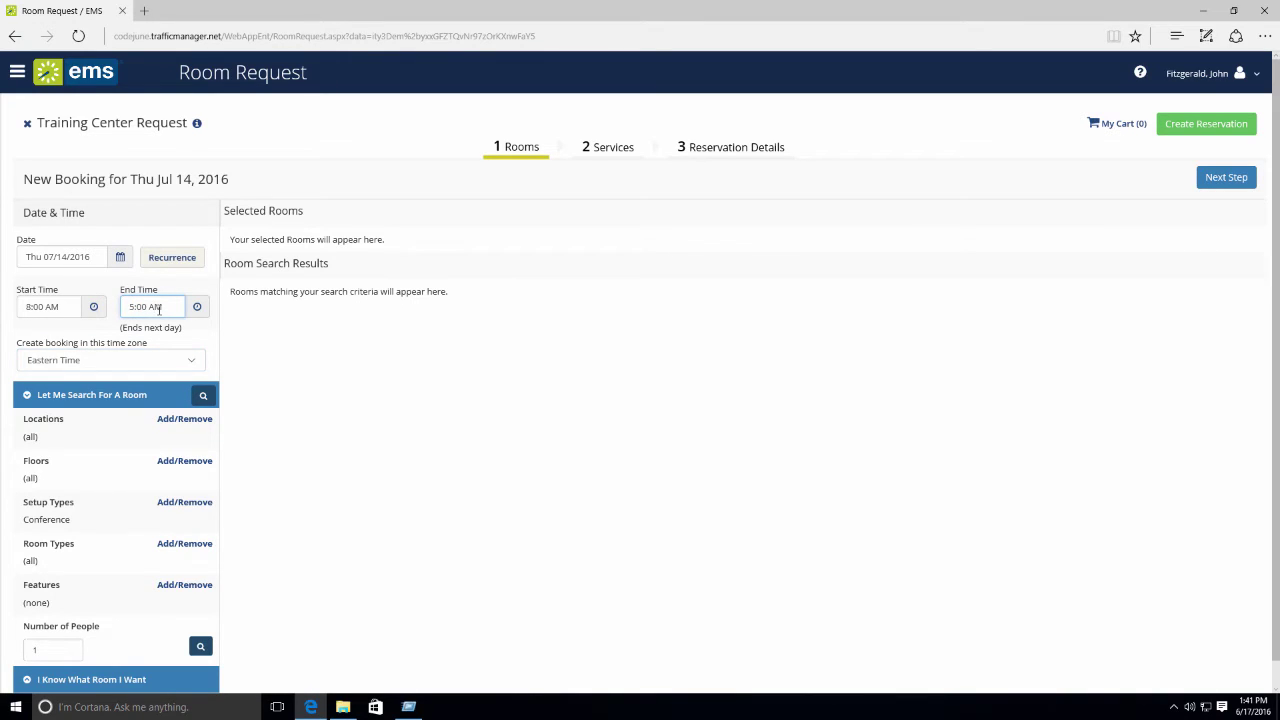
{"action": "type", "text": "p"}
{"action": "key", "text": "Tab"}
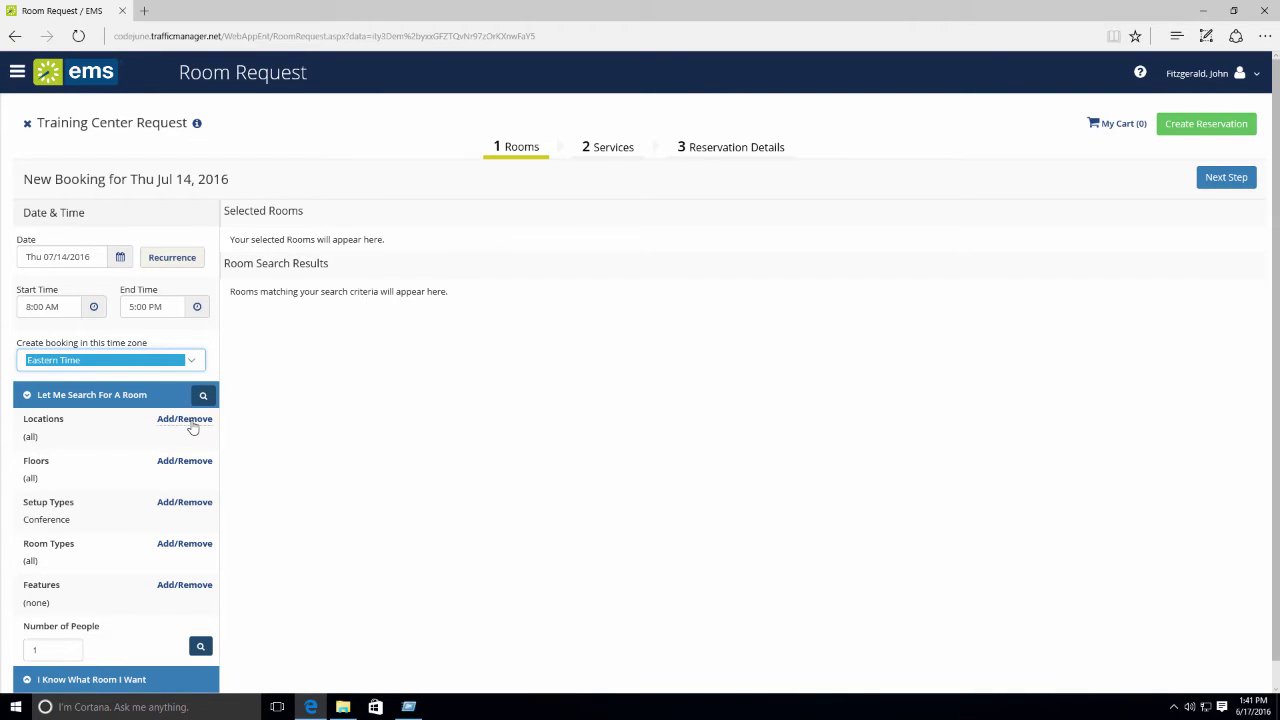
{"action": "scroll", "coordinate": [193, 427], "scroll_direction": "down", "scroll_amount": 1}
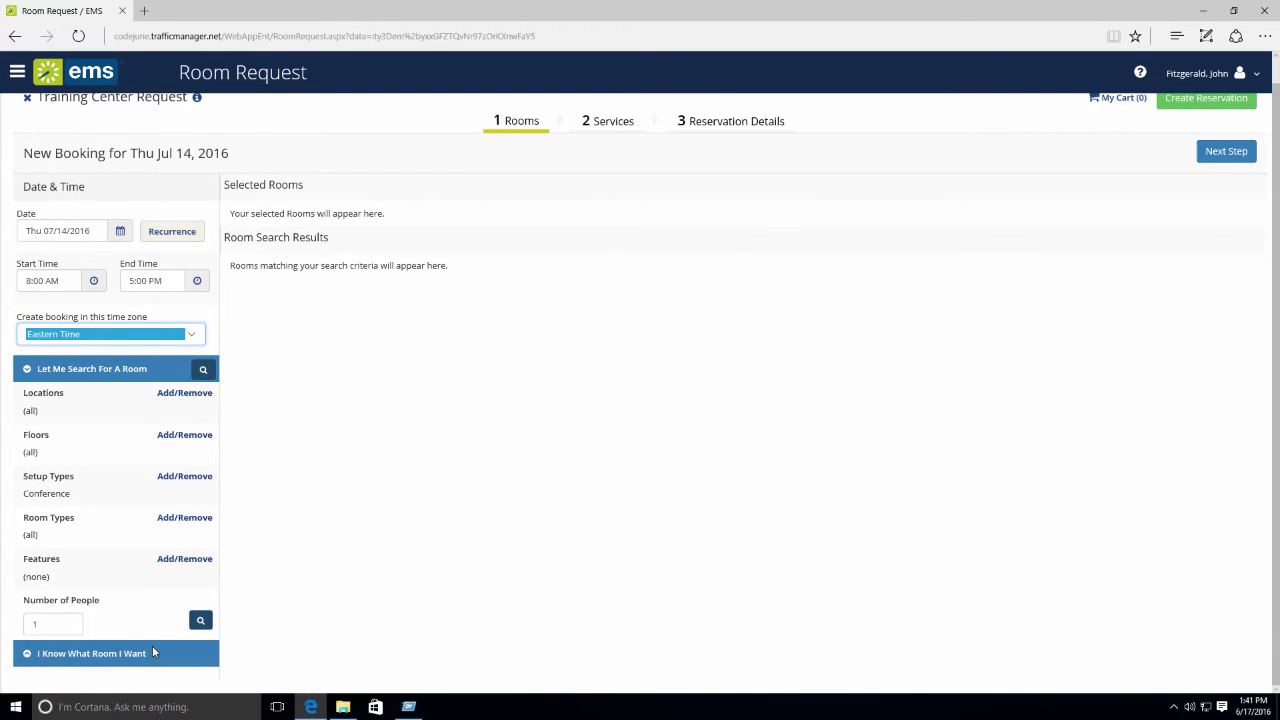
- Search rooms at the New York - 345 Park Ave. location
{"action": "left_click", "coordinate": [172, 394]}
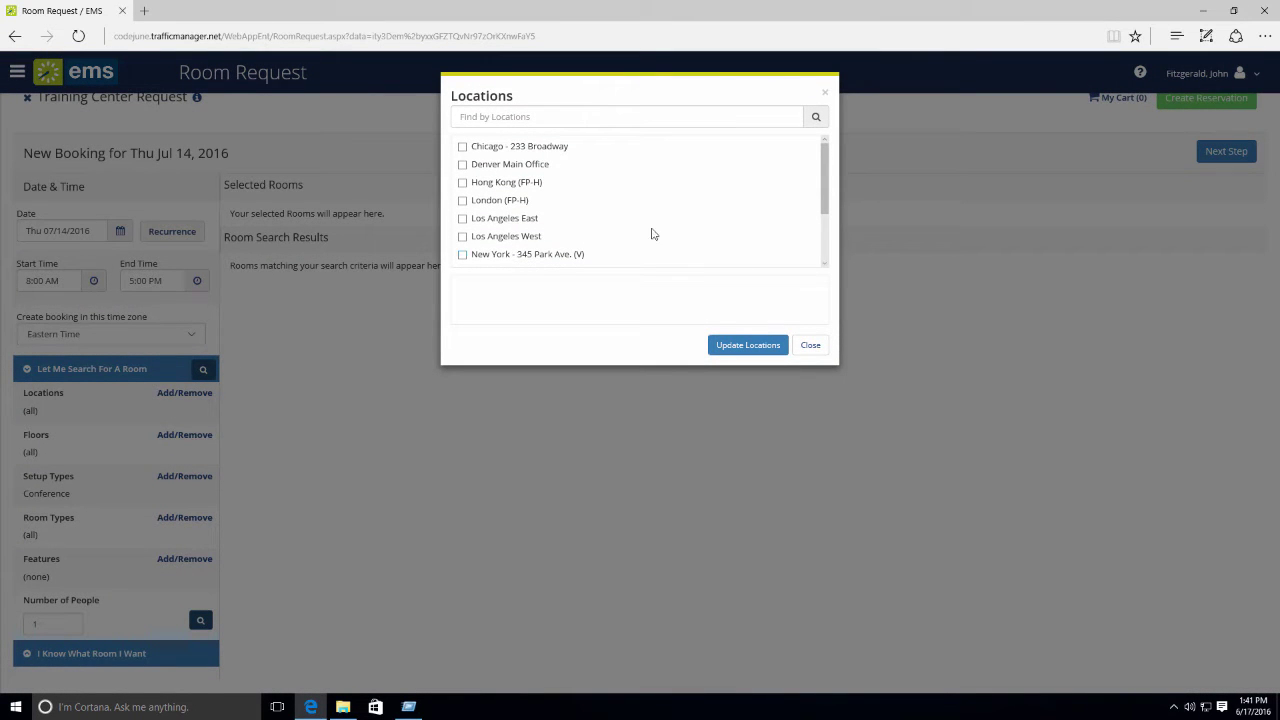
{"action": "mouse_move", "coordinate": [824, 184]}
{"action": "left_mouse_down"}
{"action": "mouse_move", "coordinate": [824, 228]}
{"action": "mouse_move", "coordinate": [826, 191]}
{"action": "left_mouse_up"}
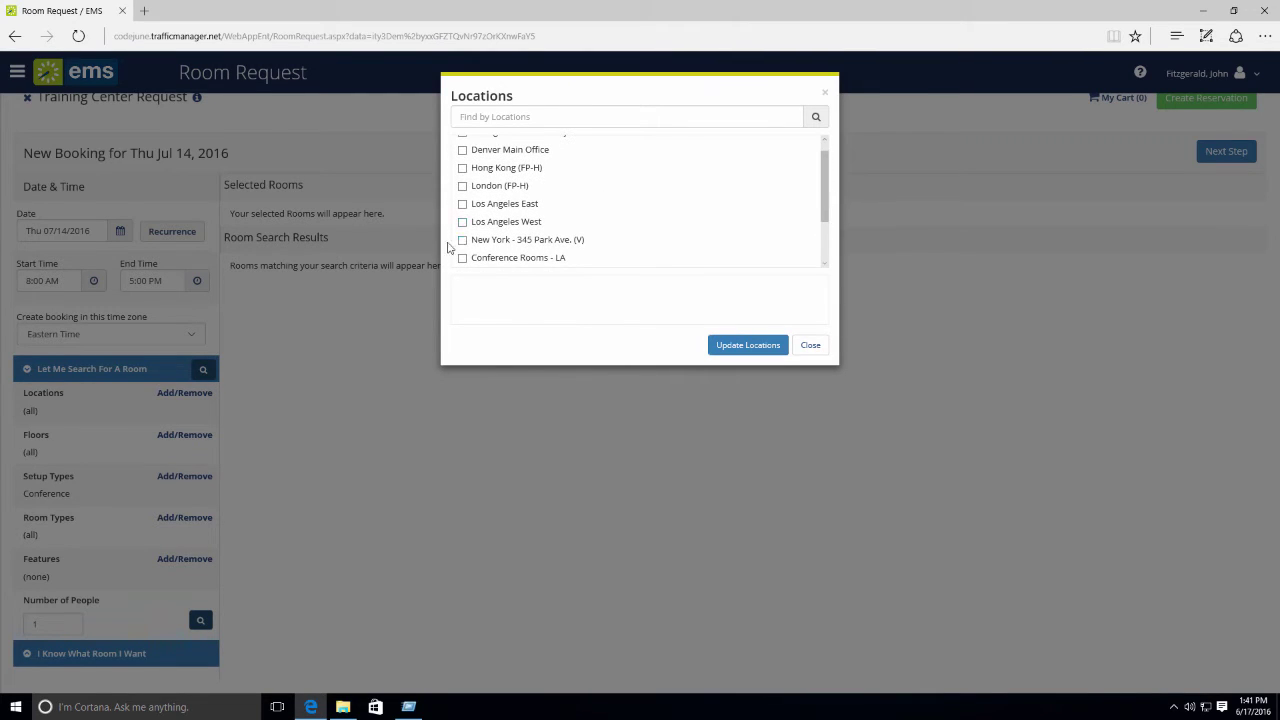
{"action": "left_click", "coordinate": [462, 241]}
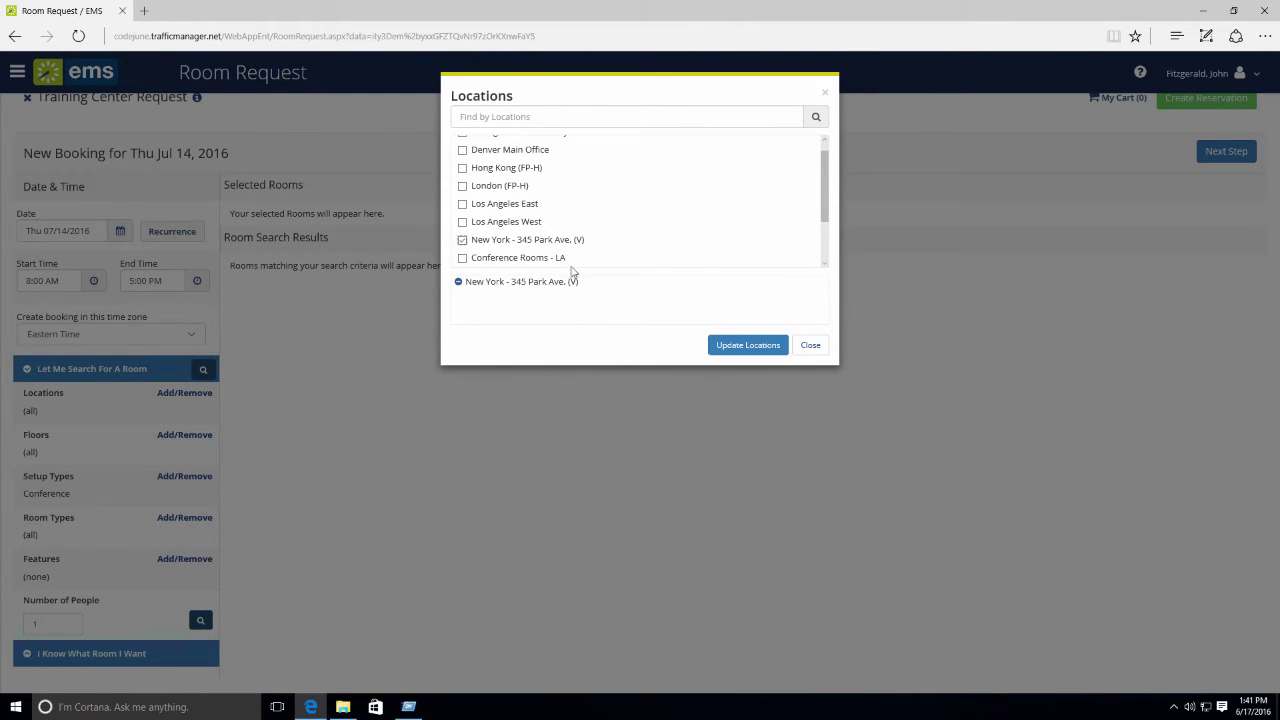
{"action": "left_click", "coordinate": [740, 344]}
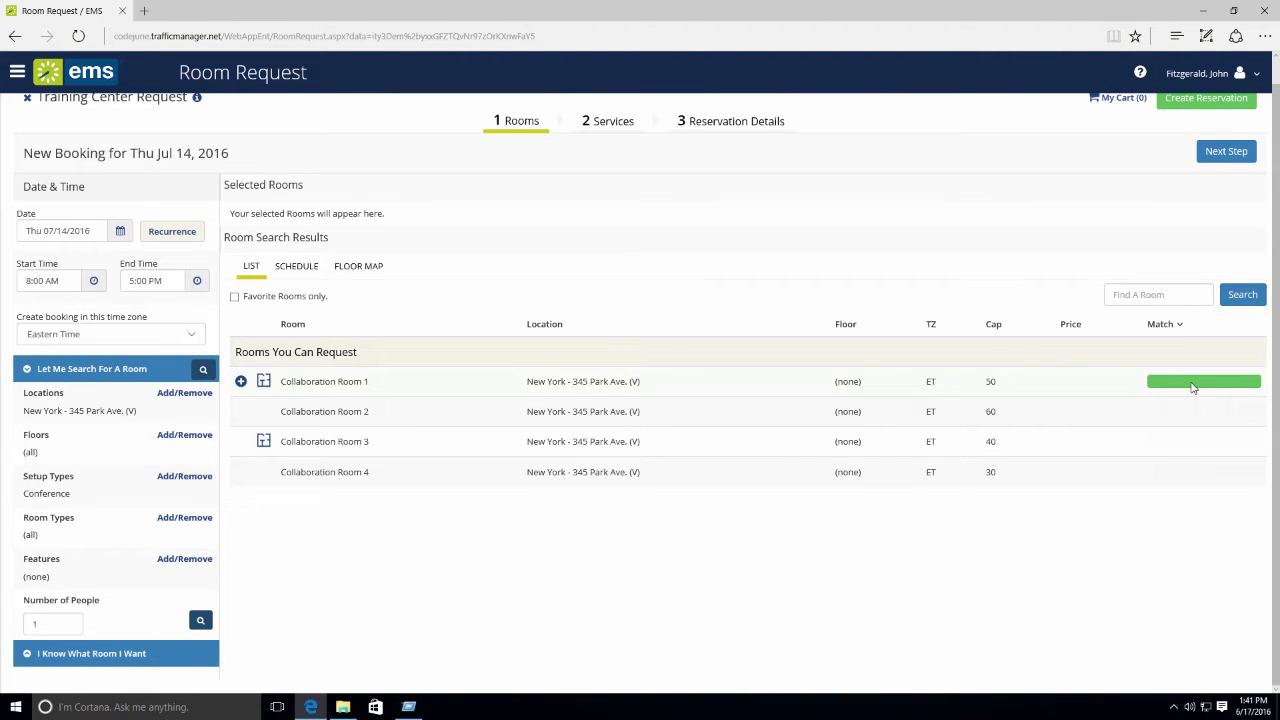
- Add Collaboration Room 1 for 25 attendees with a Classroom setup
{"action": "left_click", "coordinate": [240, 382]}
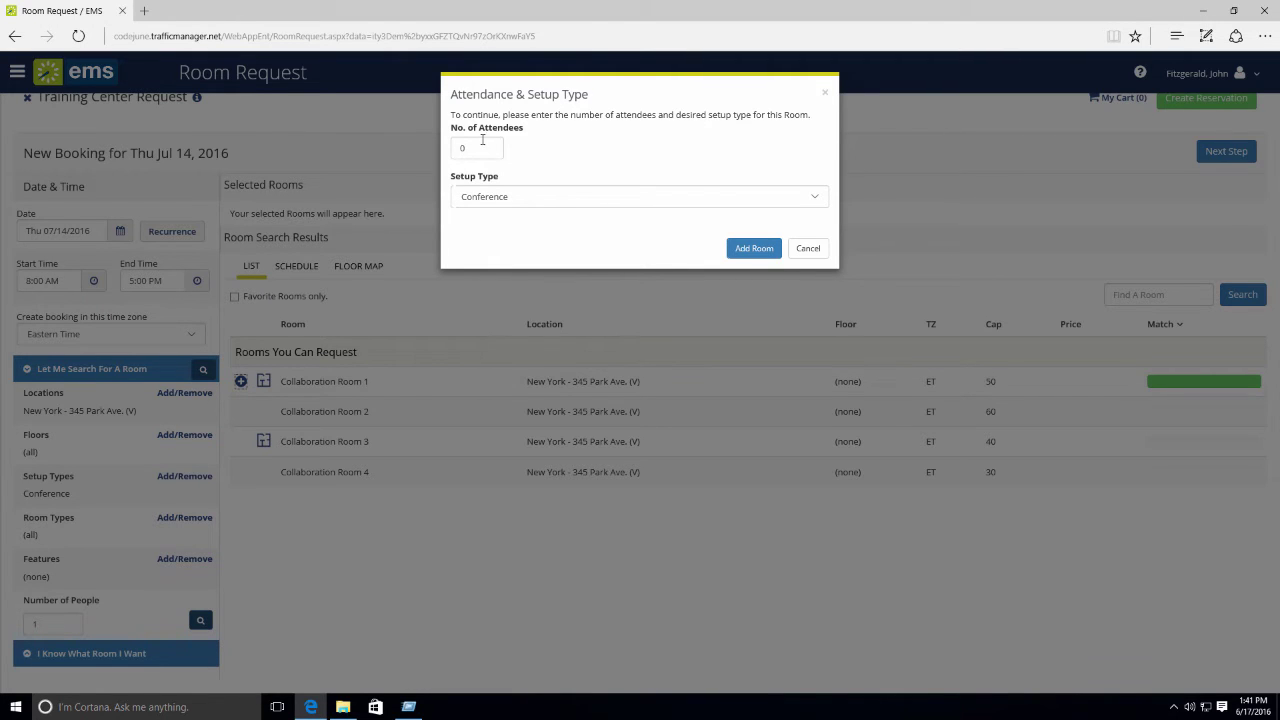
{"action": "double_click", "coordinate": [480, 144]}
{"action": "type", "text": "25"}
{"action": "left_click", "coordinate": [577, 203]}
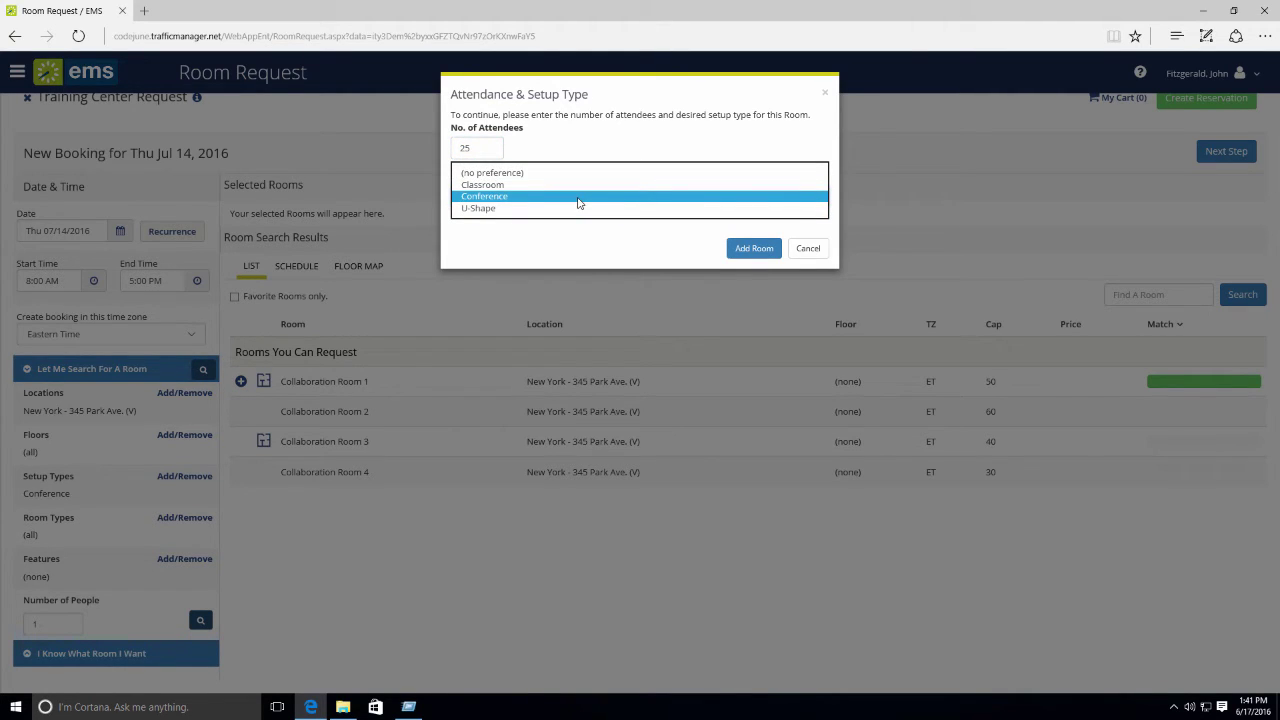
{"action": "left_click", "coordinate": [581, 186]}
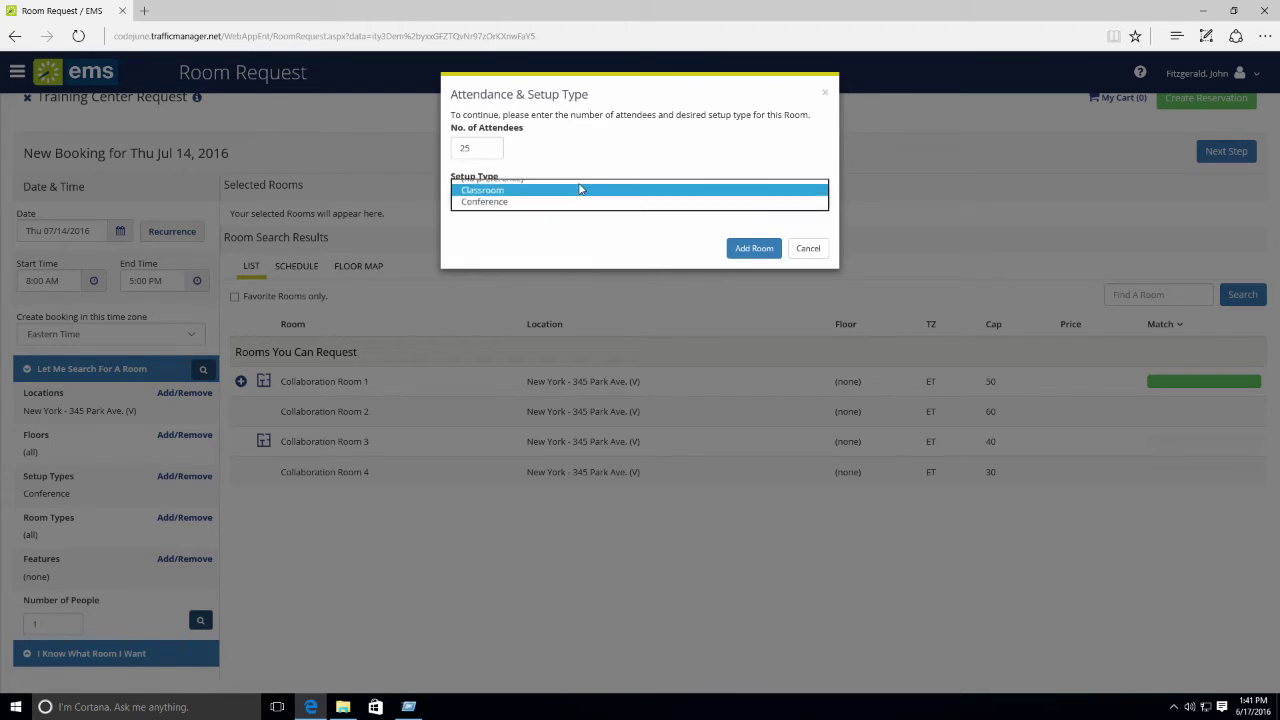
{"action": "left_click", "coordinate": [745, 248]}
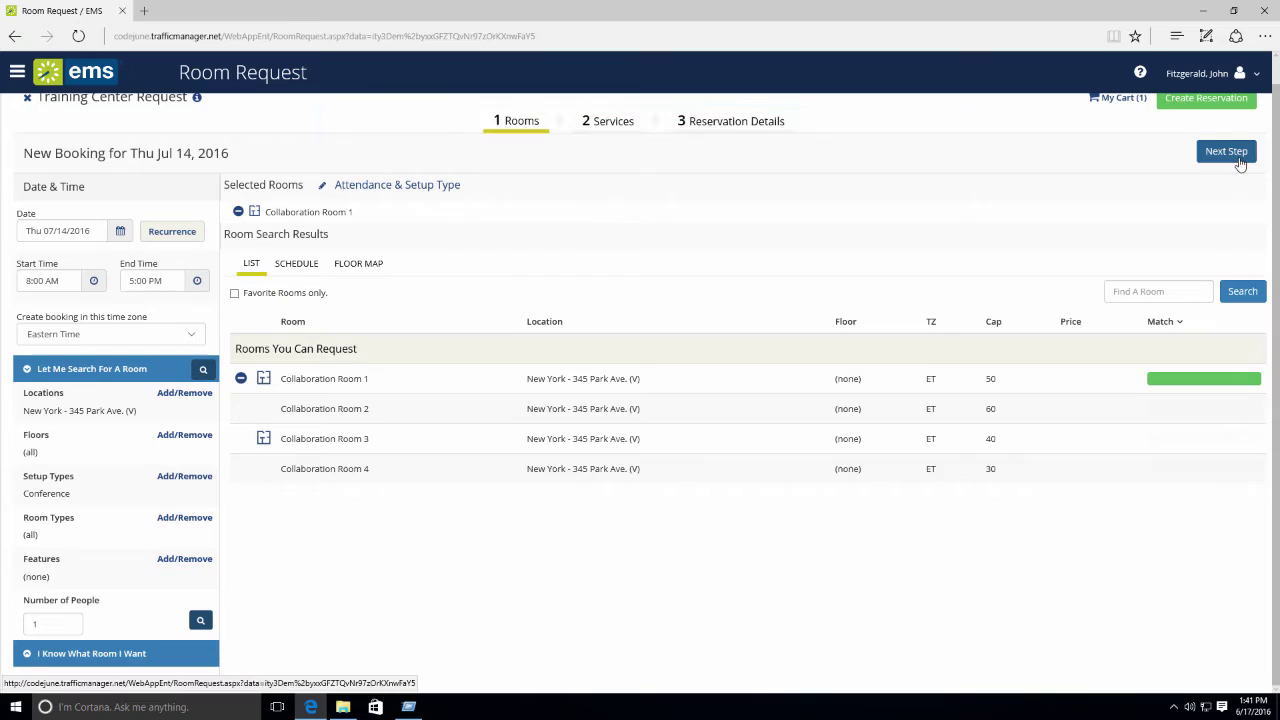
- In services, set catering to an estimated 25 people with Break Service
{"action": "left_click", "coordinate": [1232, 158]}
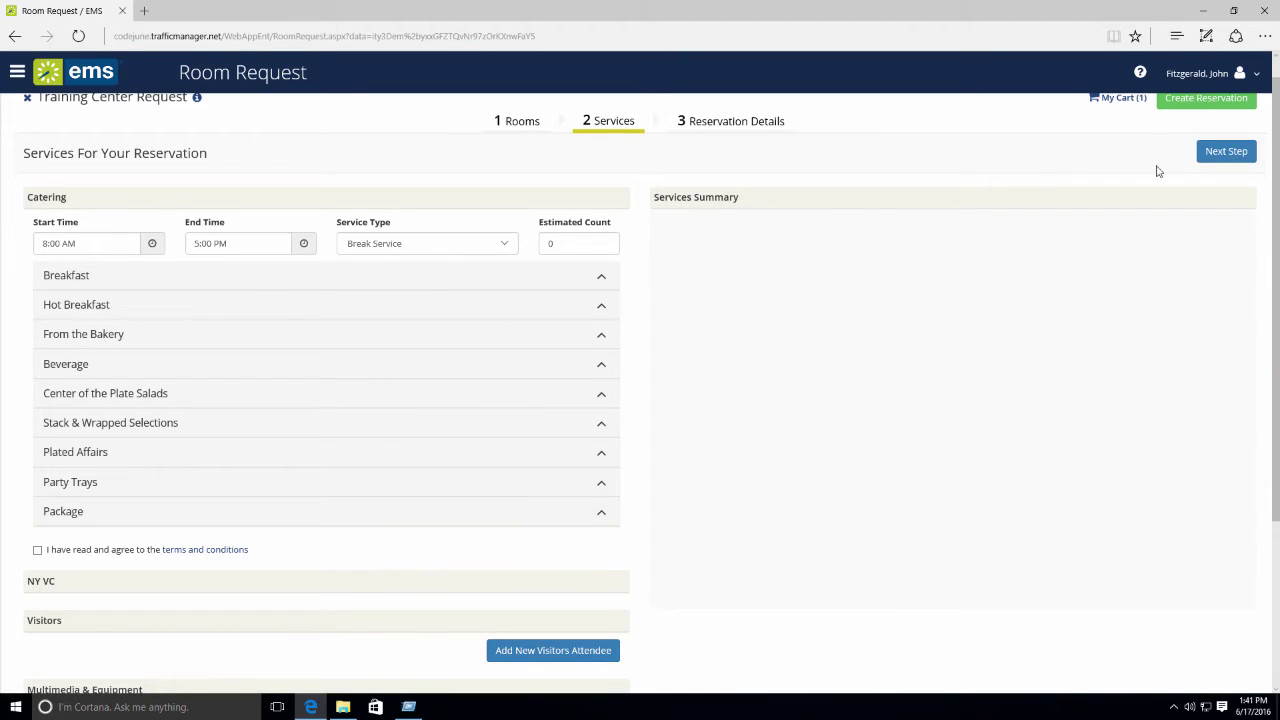
{"action": "left_click", "coordinate": [574, 244]}
{"action": "key", "text": "Tab"}
{"action": "left_click", "coordinate": [505, 246]}
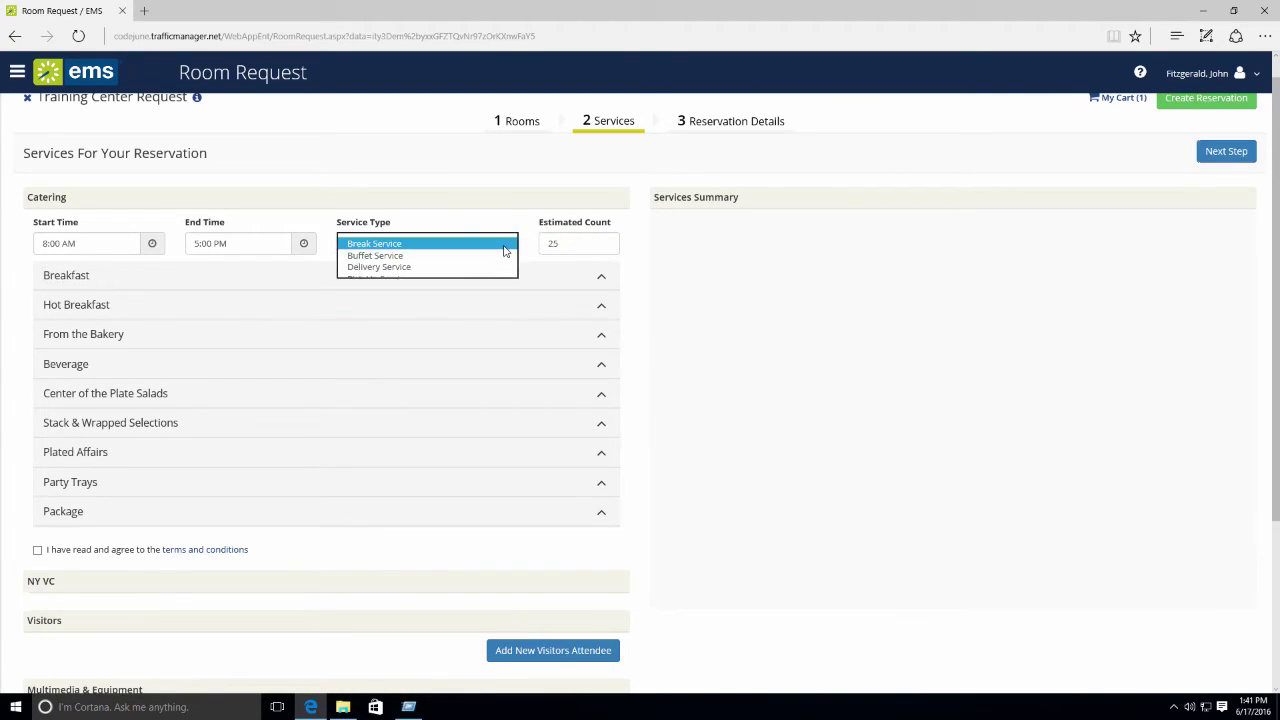
{"action": "left_click", "coordinate": [505, 246]}
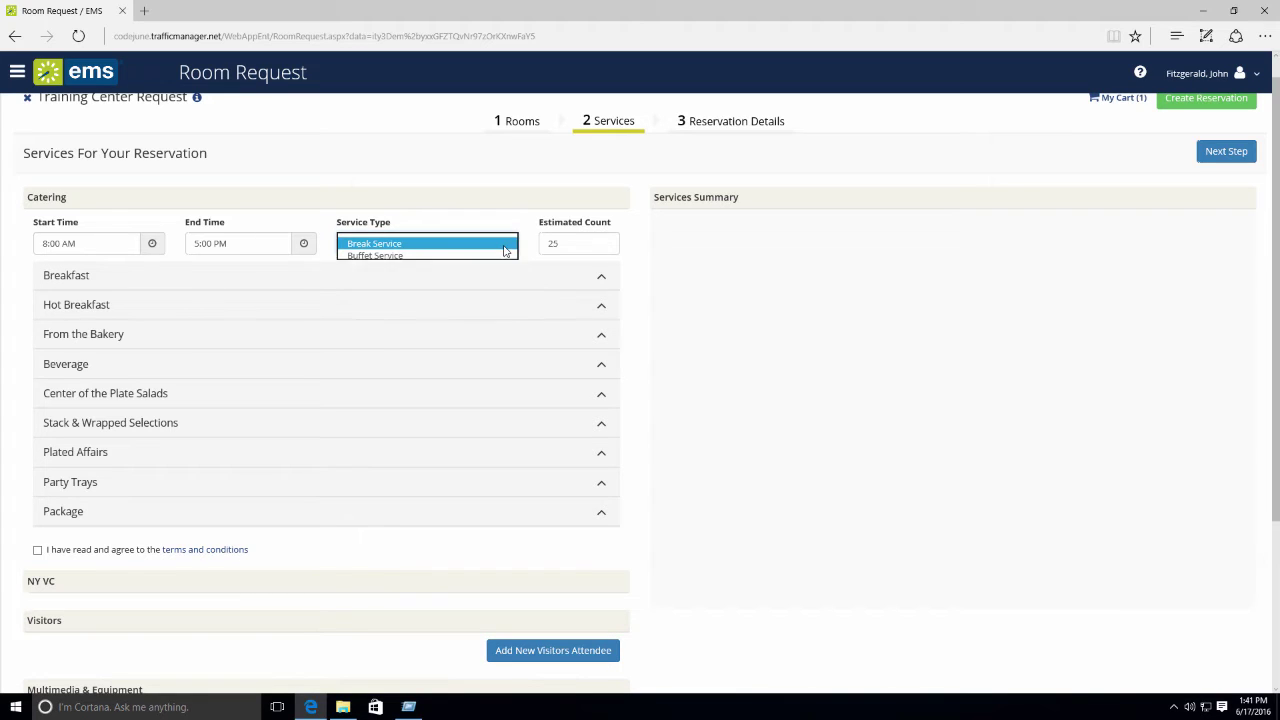
- Order The Traditional Continental from the Breakfast catering options
{"action": "left_click", "coordinate": [604, 279]}
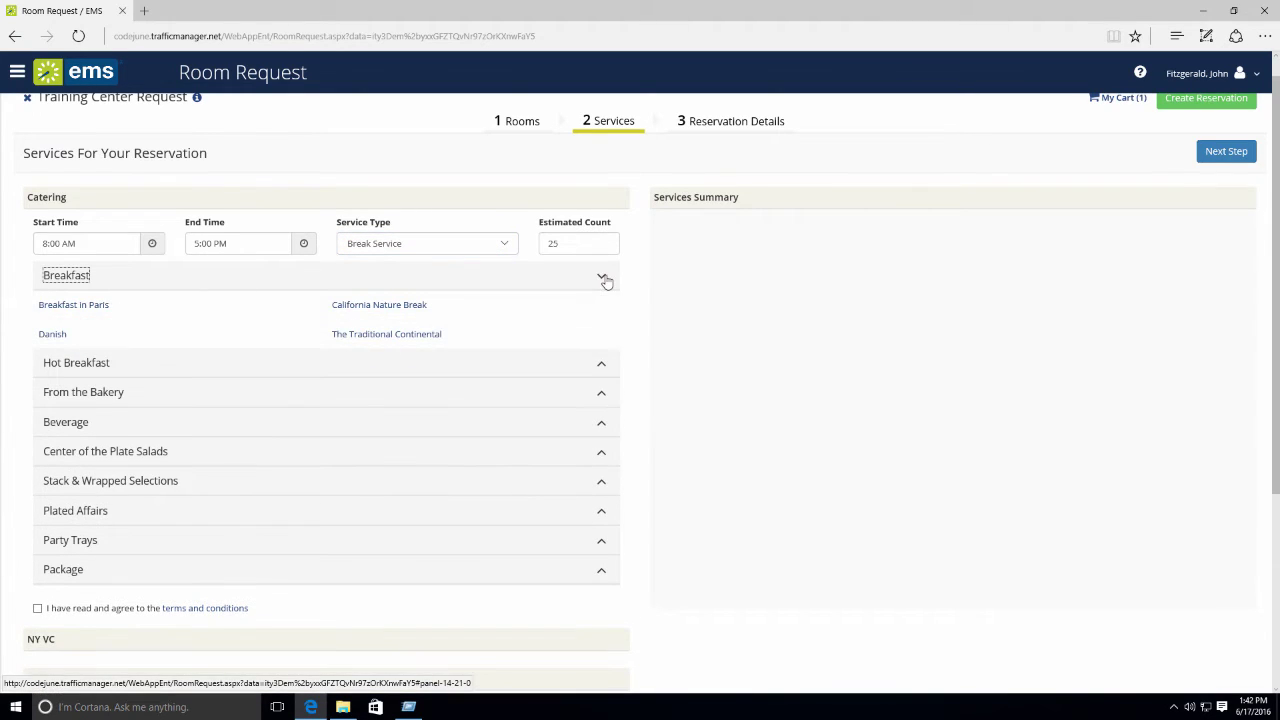
{"action": "left_click", "coordinate": [430, 334]}
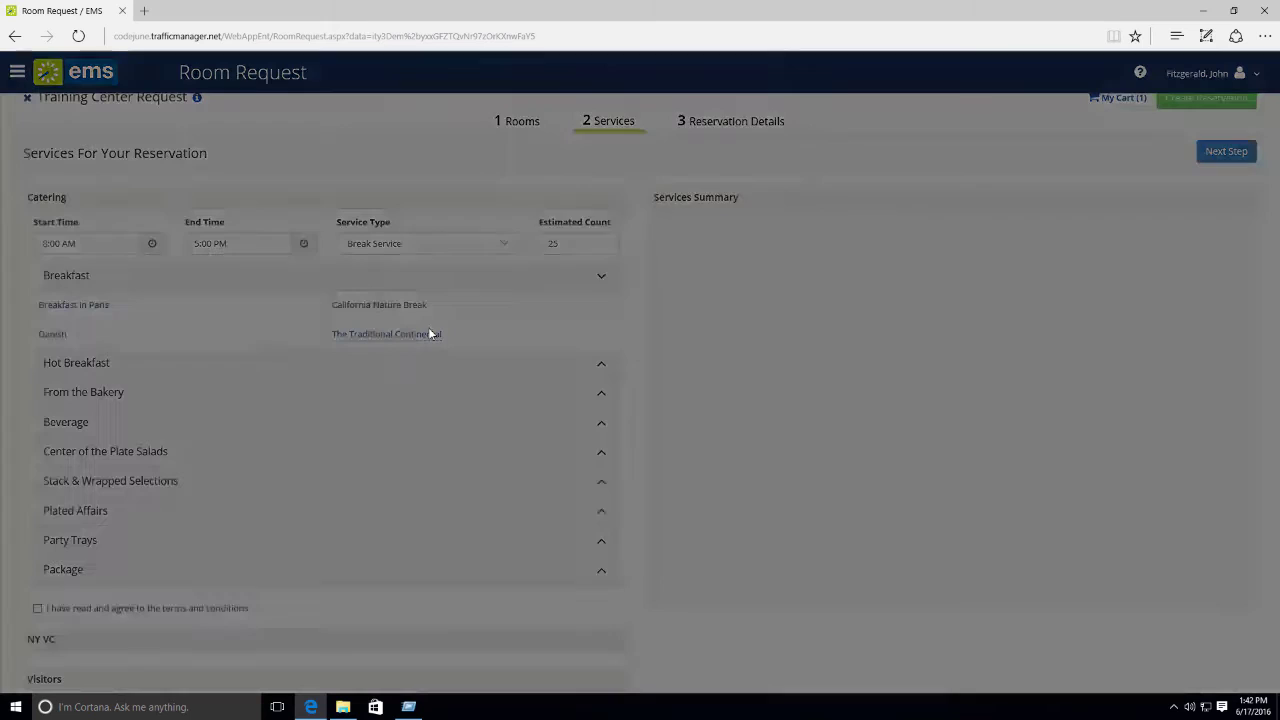
{"action": "left_click_drag", "start_coordinate": [513, 145], "coordinate": [461, 143]}
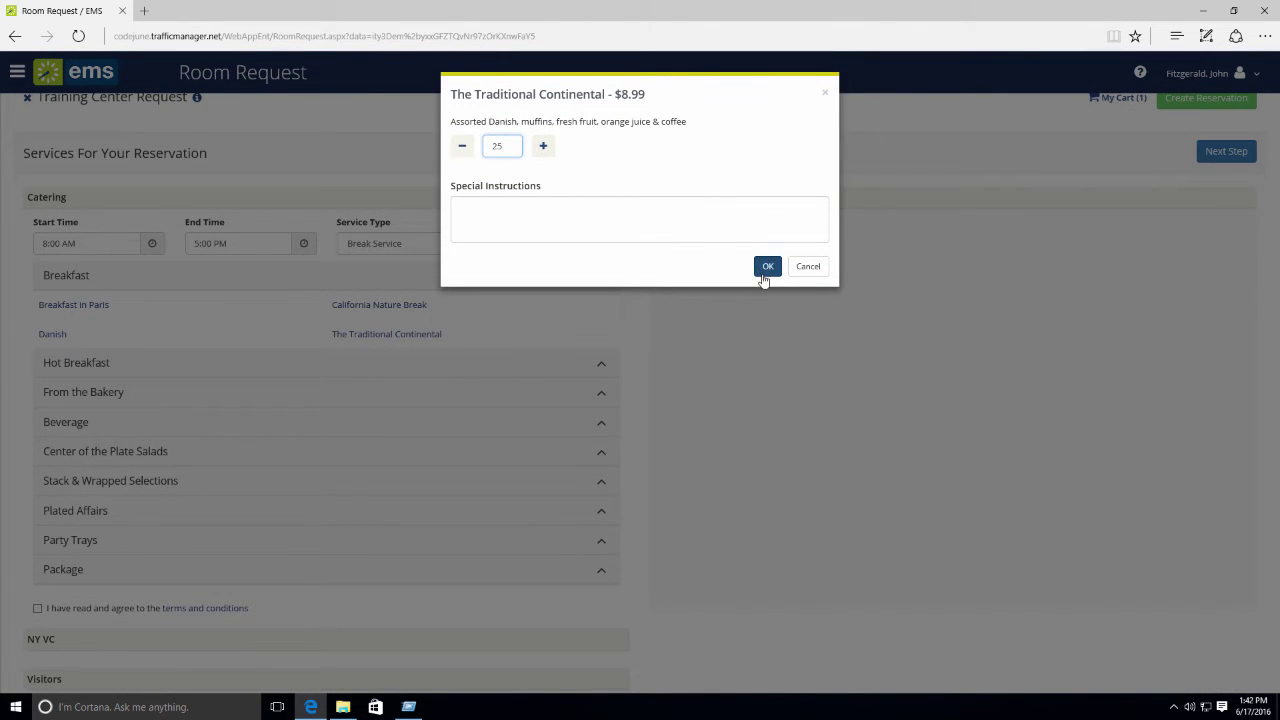
{"action": "left_click", "coordinate": [766, 268]}
- Accept the catering terms and conditions and expand the AV Items list
{"action": "scroll", "coordinate": [549, 329], "scroll_direction": "down", "scroll_amount": 1}
{"action": "scroll", "coordinate": [480, 350], "scroll_direction": "down", "scroll_amount": 1}
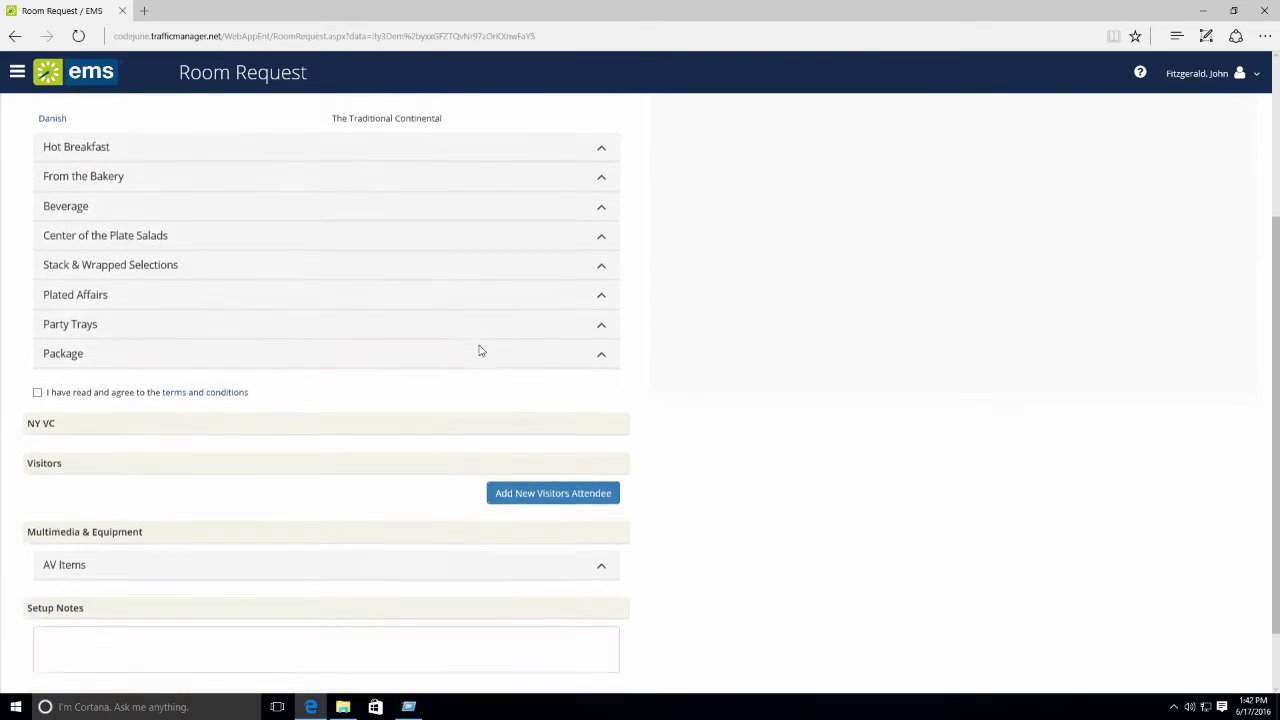
{"action": "left_click", "coordinate": [38, 391]}
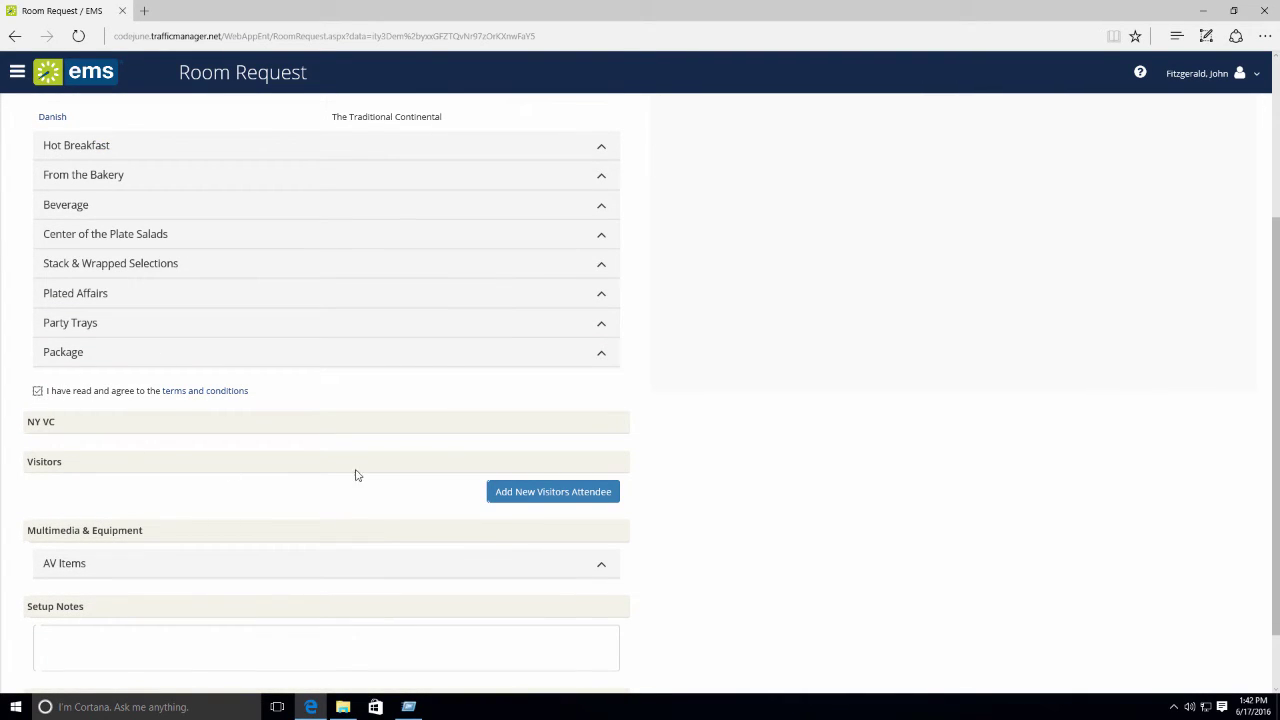
{"action": "left_click", "coordinate": [598, 565]}
{"action": "scroll", "coordinate": [465, 600], "scroll_direction": "down", "scroll_amount": 2}
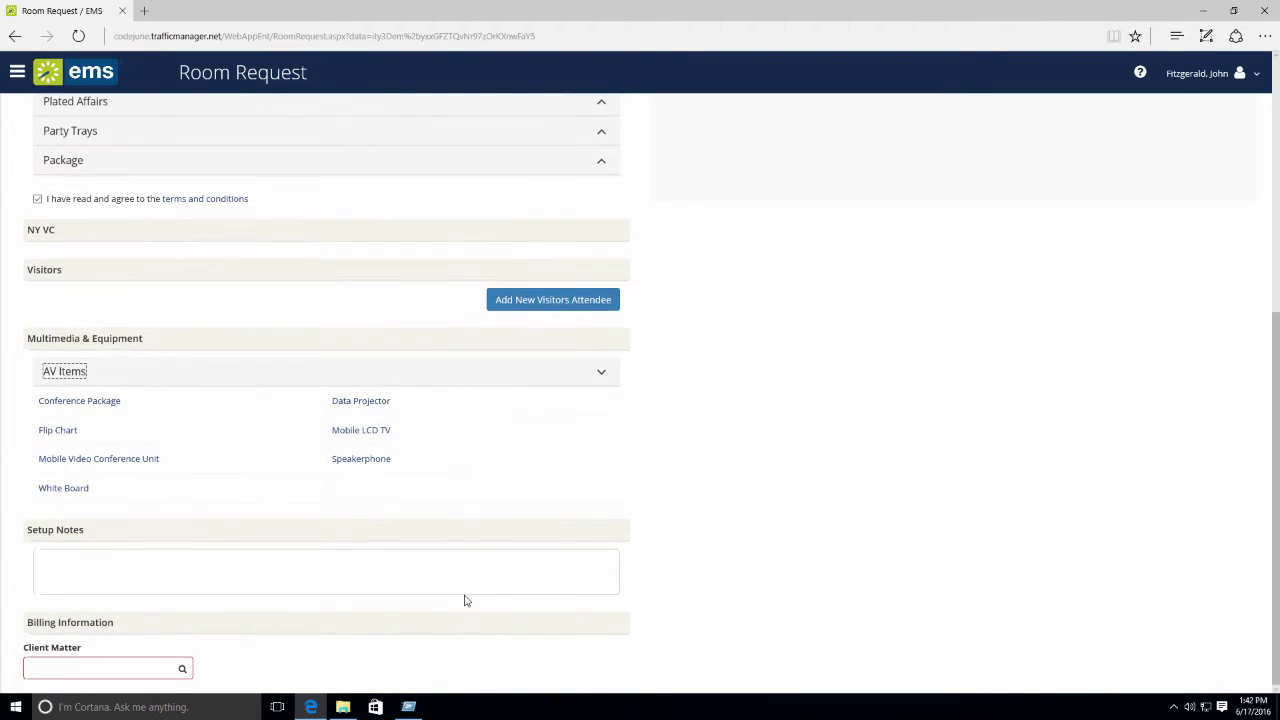
- Add one Data Projector to the reservation
{"action": "left_click", "coordinate": [372, 408]}
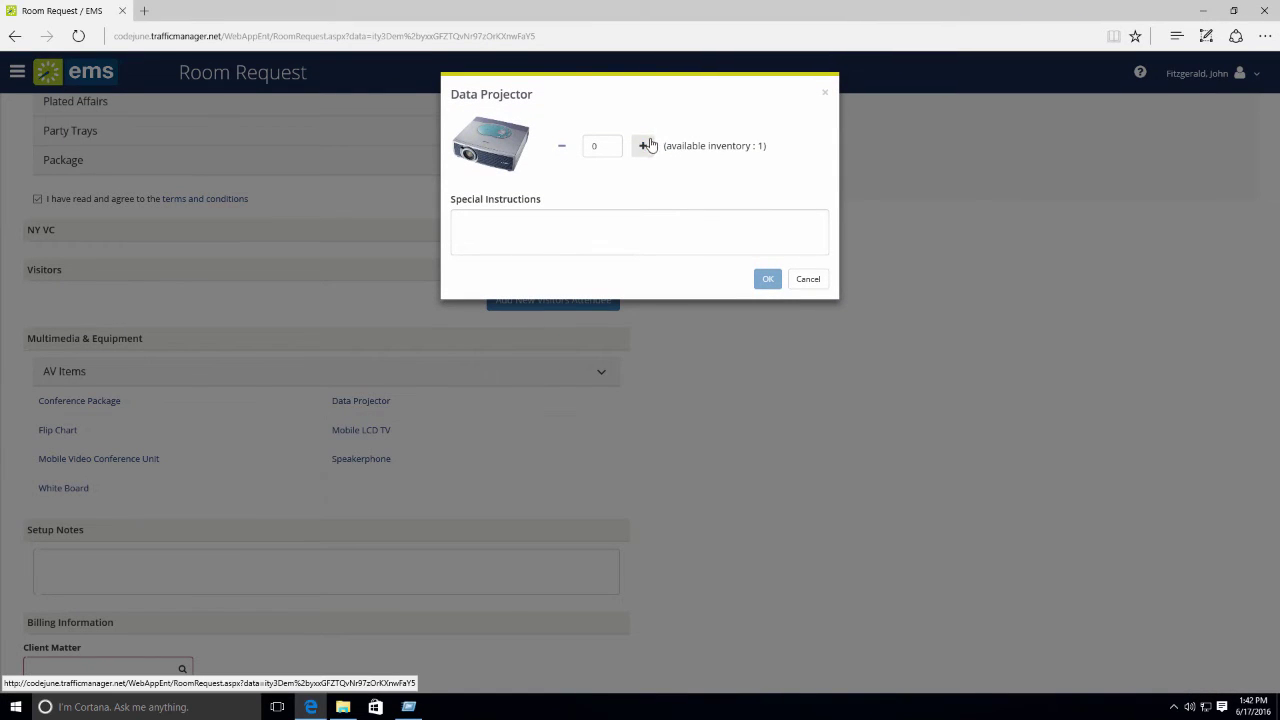
{"action": "left_click", "coordinate": [643, 146]}
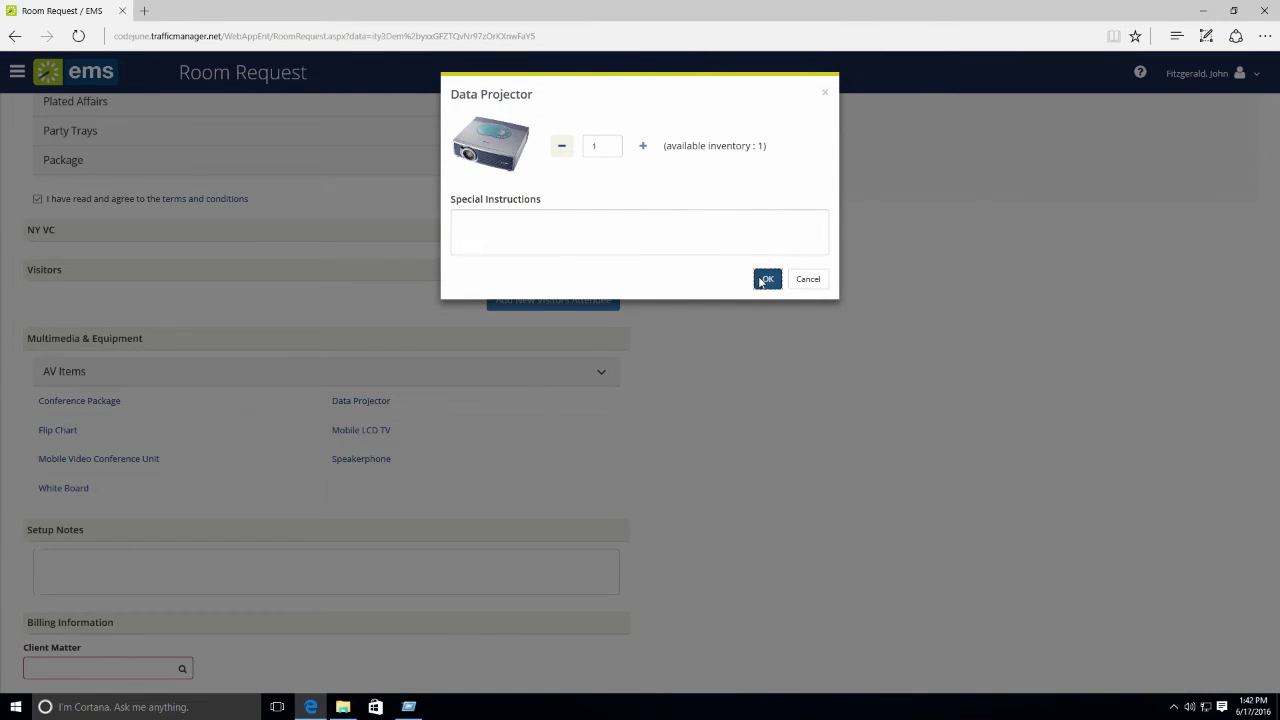
{"action": "left_click", "coordinate": [767, 279]}
{"action": "scroll", "coordinate": [385, 427], "scroll_direction": "down", "scroll_amount": 2}
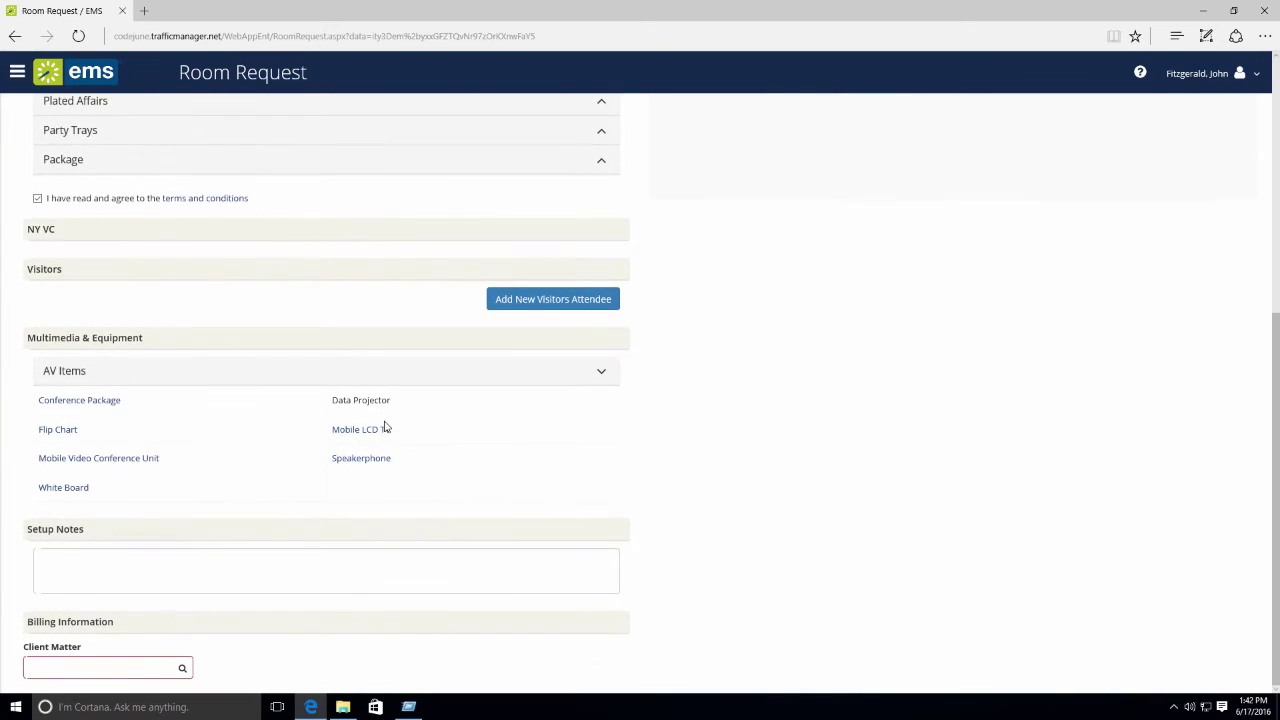
- Set the billing client matter to 123.445.7861
{"action": "left_click", "coordinate": [112, 658]}
{"action": "type", "text": "12"}
{"action": "scroll", "coordinate": [112, 658], "scroll_direction": "down", "scroll_amount": 1}
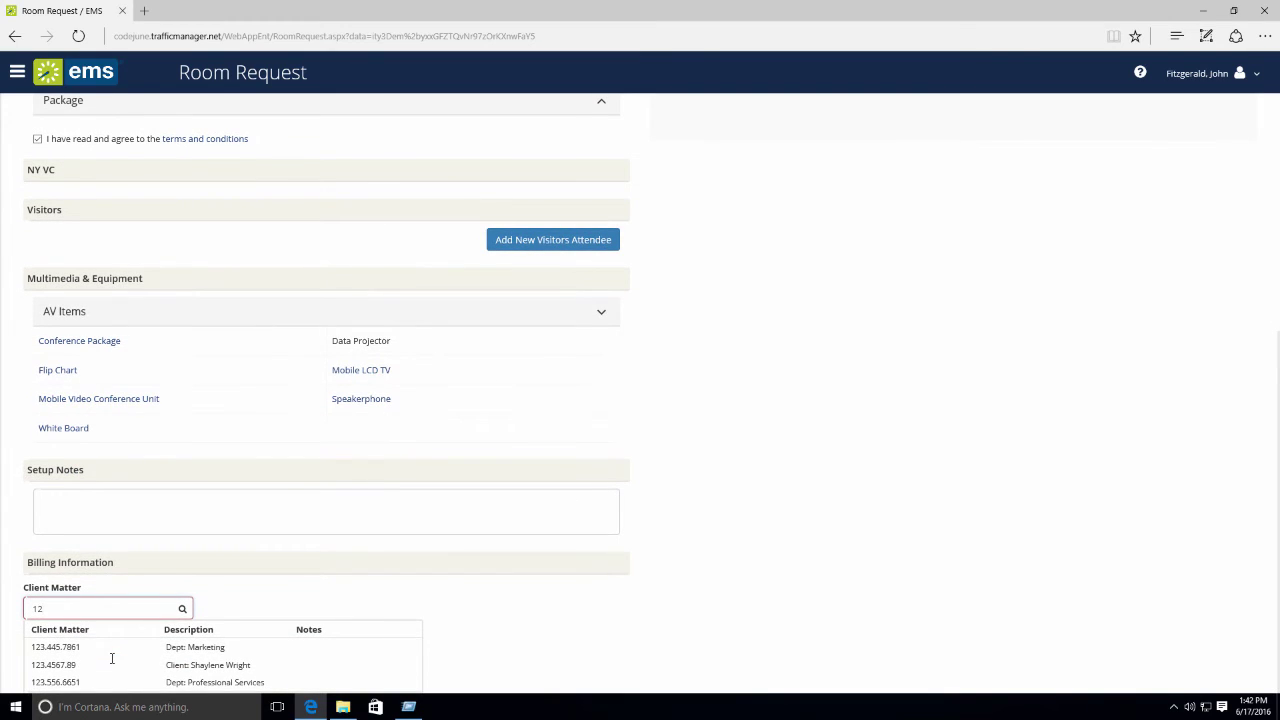
{"action": "left_click", "coordinate": [52, 649]}
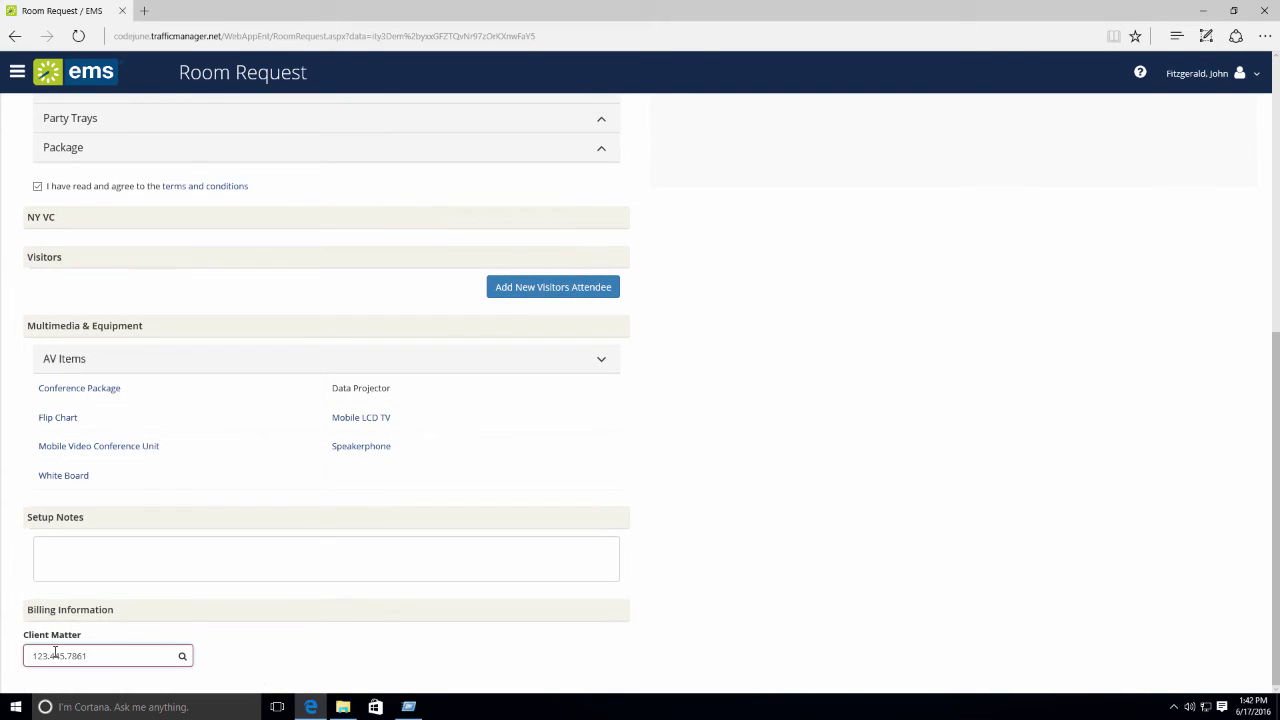
{"action": "scroll", "coordinate": [1133, 508], "scroll_direction": "up", "scroll_amount": 3}
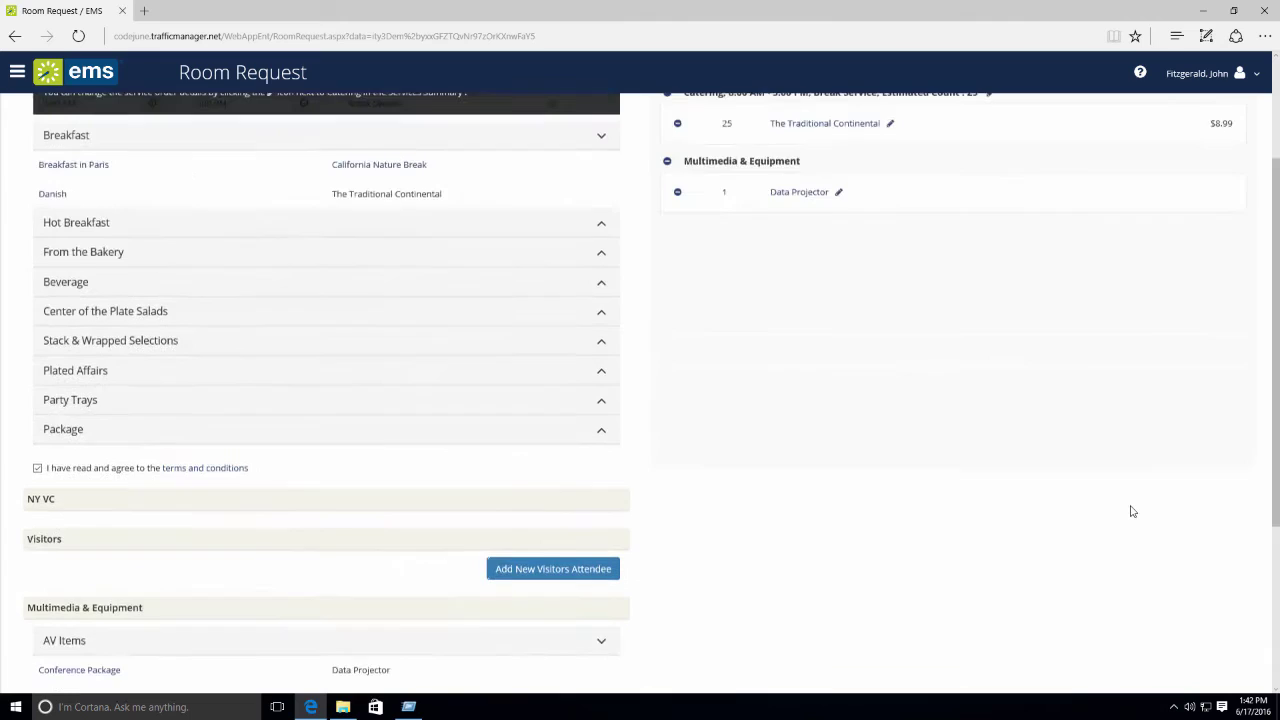
{"action": "scroll", "coordinate": [1133, 511], "scroll_direction": "up", "scroll_amount": 2}
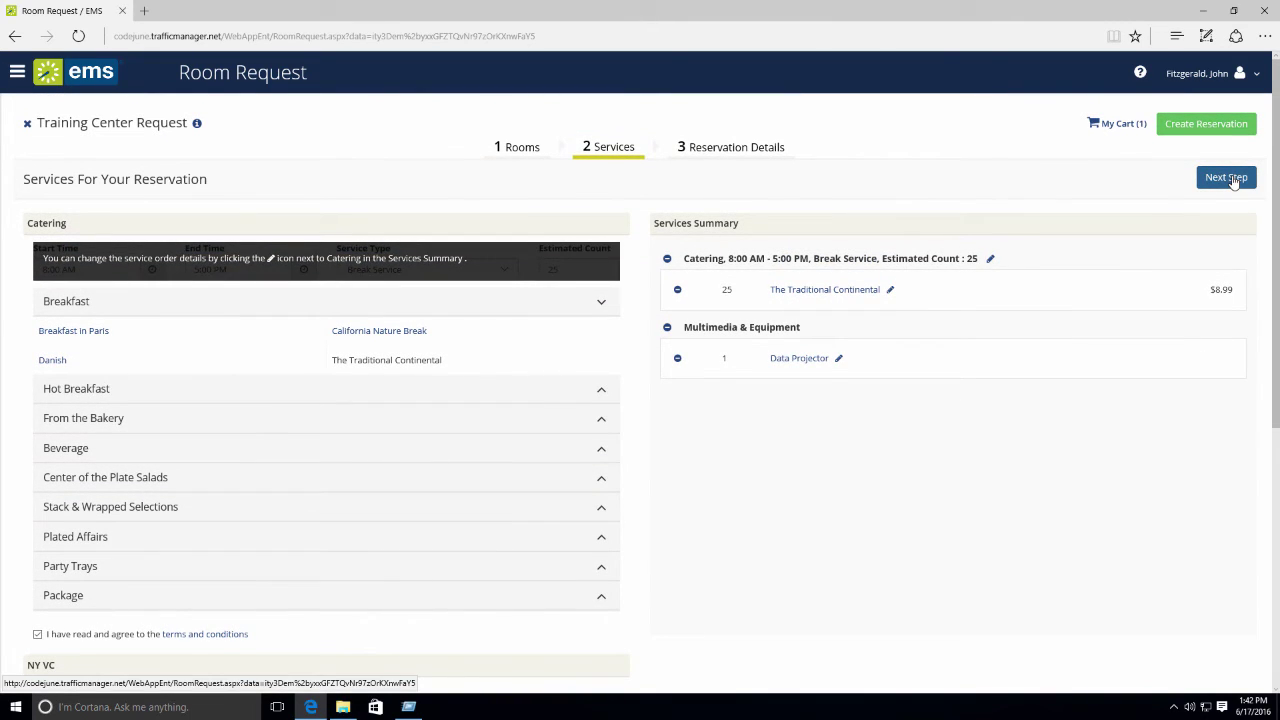
- Rename the meeting to 'Training Session - New Products' on the details step
{"action": "left_click", "coordinate": [1226, 178]}
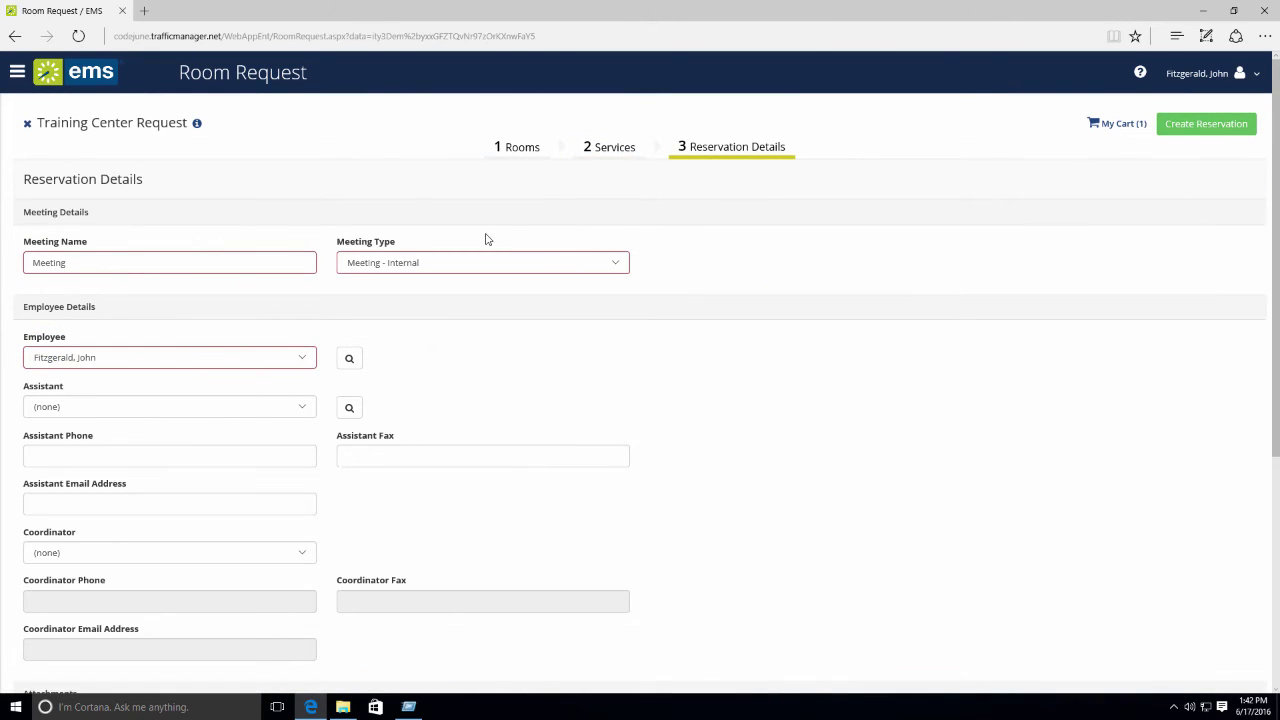
{"action": "double_click", "coordinate": [118, 261]}
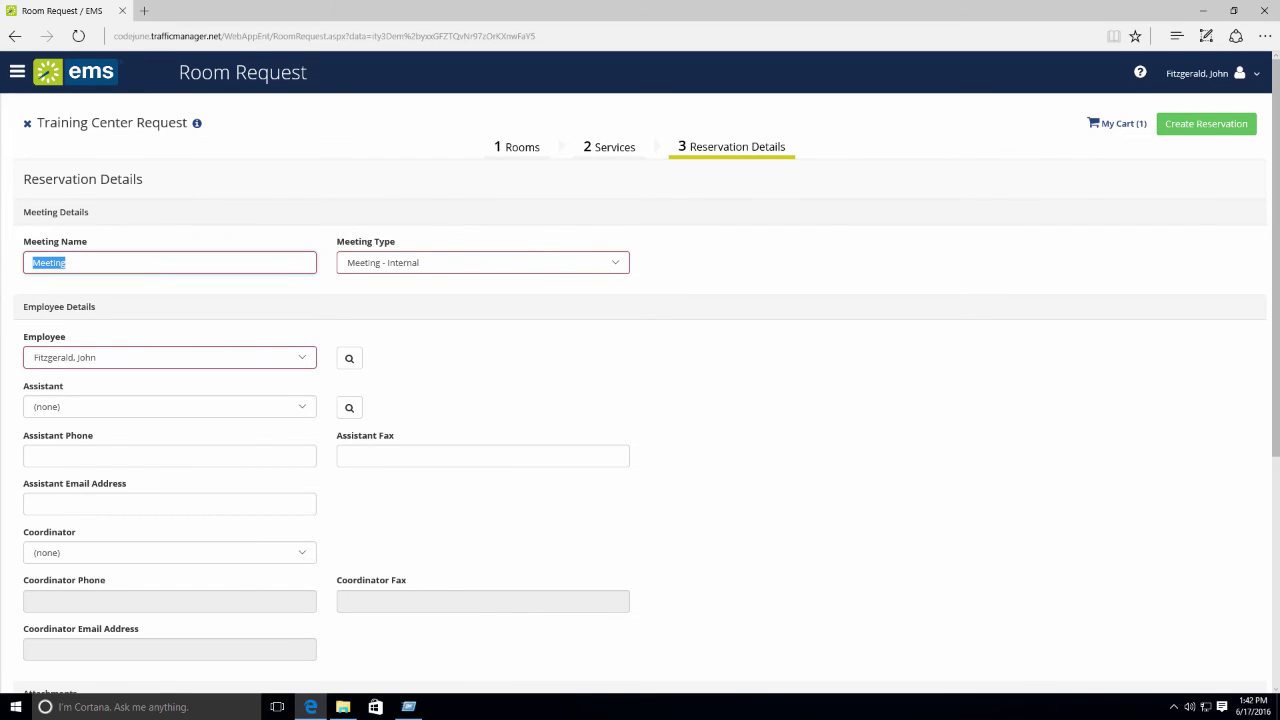
{"action": "type", "text": "Training Sessio"}
{"action": "type", "text": "n - New "}
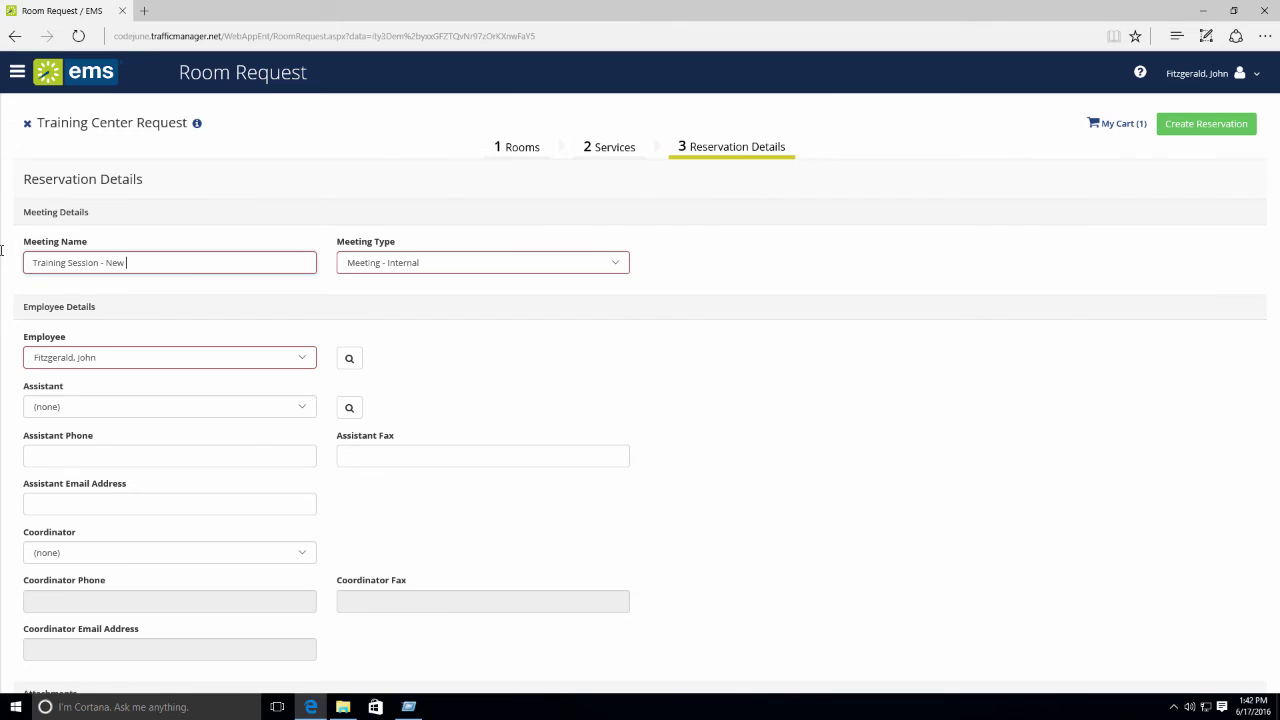
{"action": "type", "text": "Prod"}
{"action": "type", "text": "ucts"}
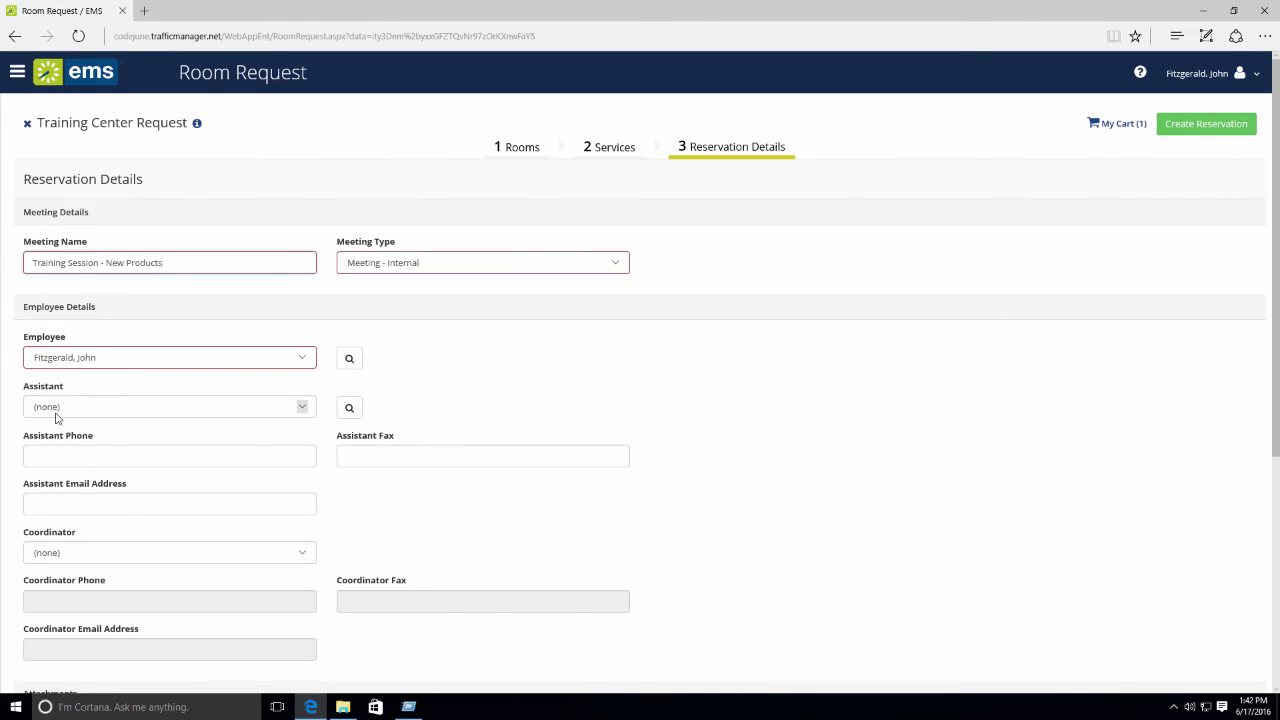
- Review the reservation details and create the reservation
{"action": "scroll", "coordinate": [56, 418], "scroll_direction": "down", "scroll_amount": 1}
{"action": "scroll", "coordinate": [56, 418], "scroll_direction": "down", "scroll_amount": 2}
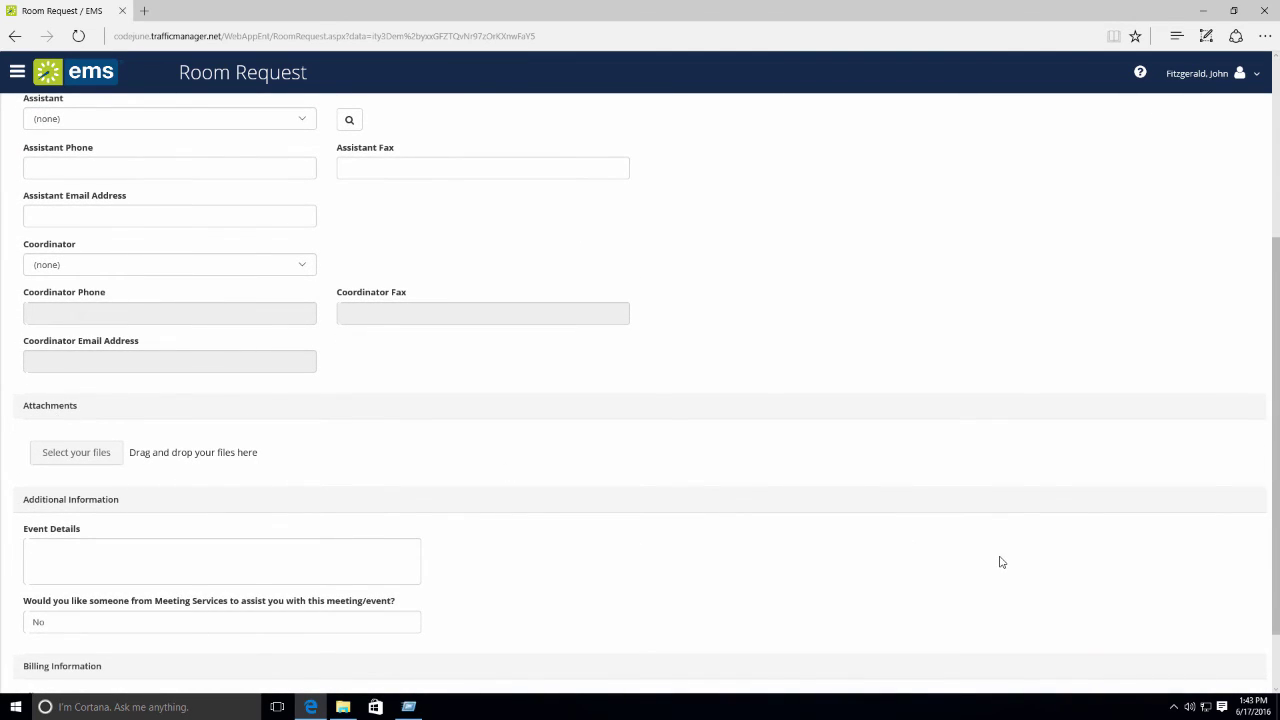
{"action": "scroll", "coordinate": [1001, 563], "scroll_direction": "down", "scroll_amount": 1}
{"action": "scroll", "coordinate": [1001, 563], "scroll_direction": "up", "scroll_amount": 2}
{"action": "scroll", "coordinate": [1001, 563], "scroll_direction": "up", "scroll_amount": 2}
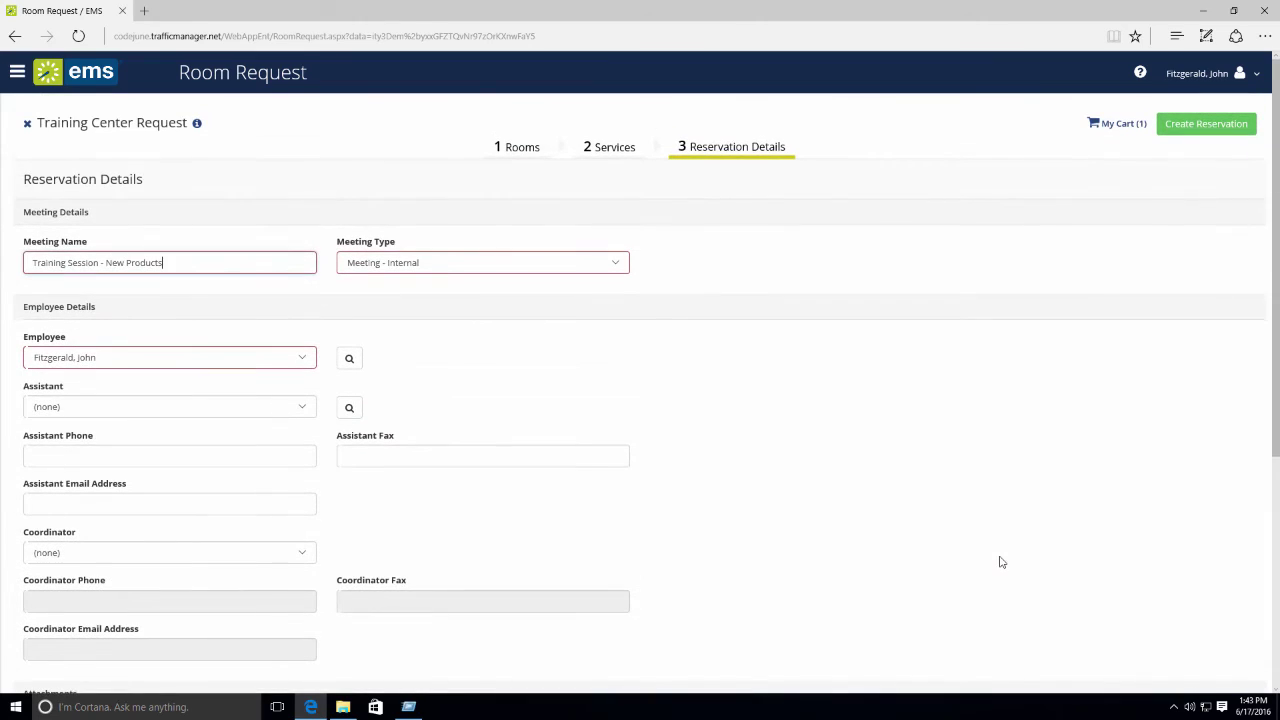
{"action": "left_click", "coordinate": [1190, 128]}
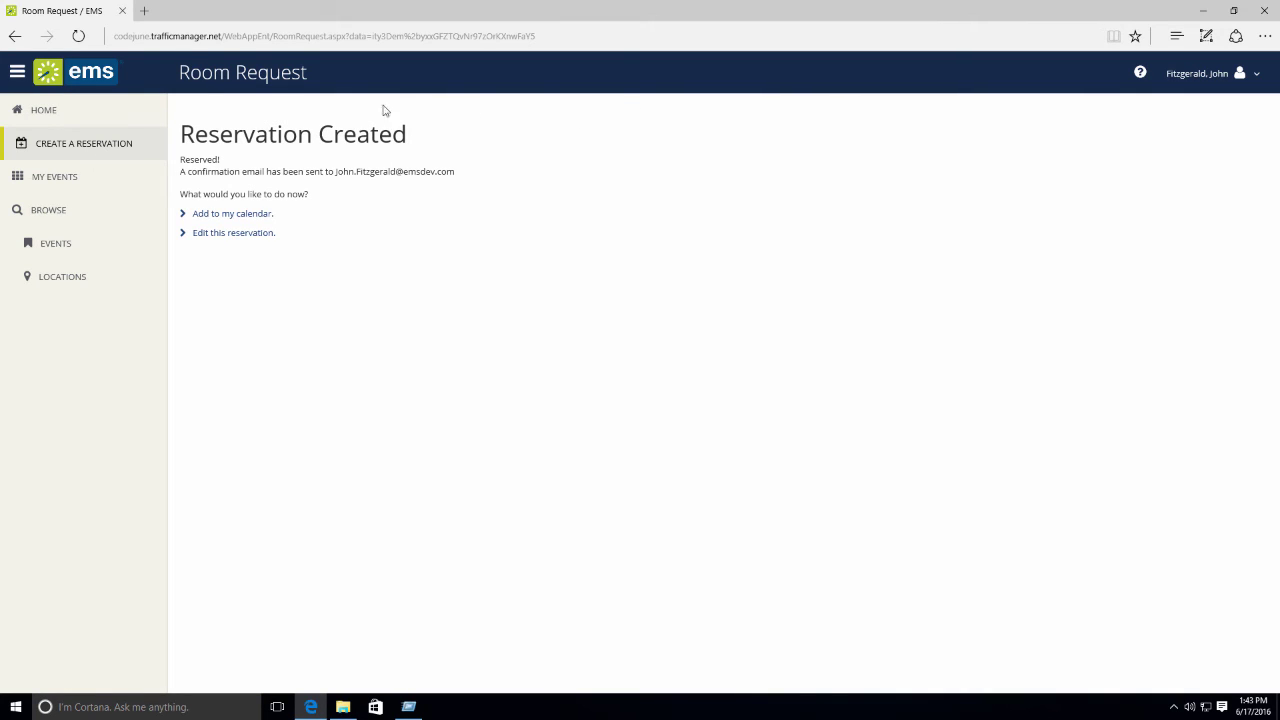
- Return home and jump to the next day with bookings to see the new reservation
{"action": "left_click", "coordinate": [93, 126]}
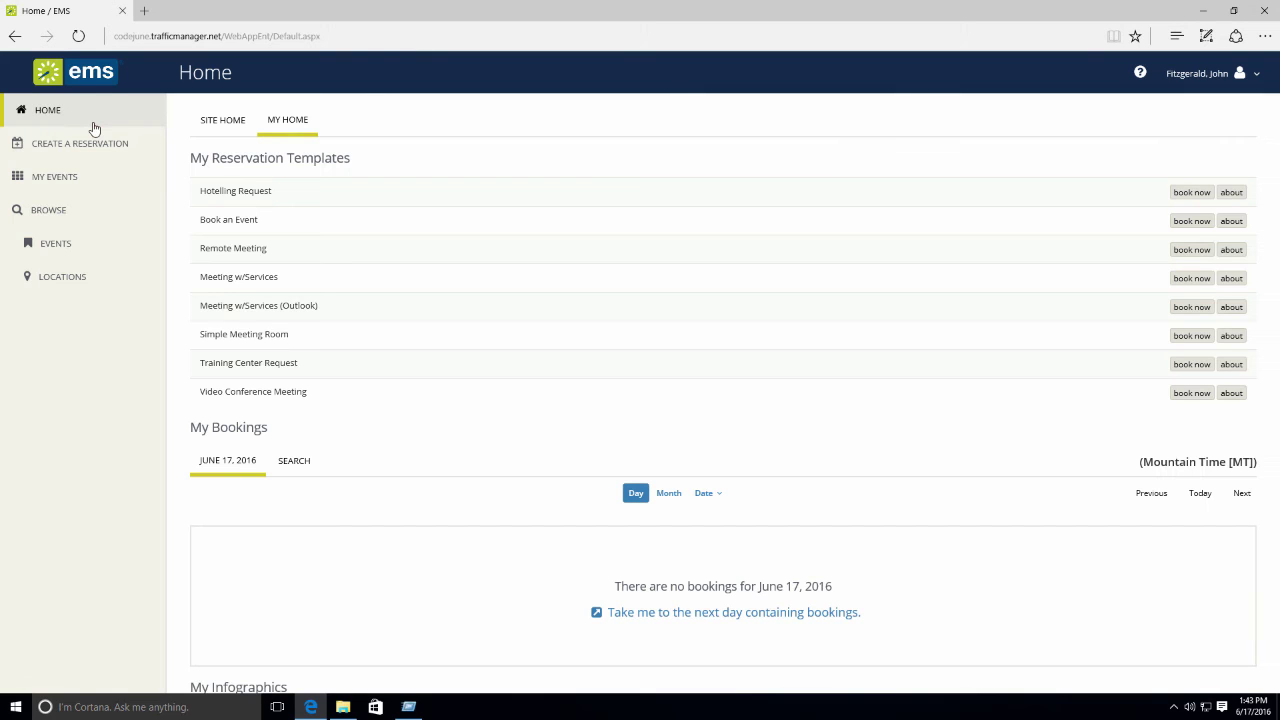
{"action": "left_click", "coordinate": [684, 613]}
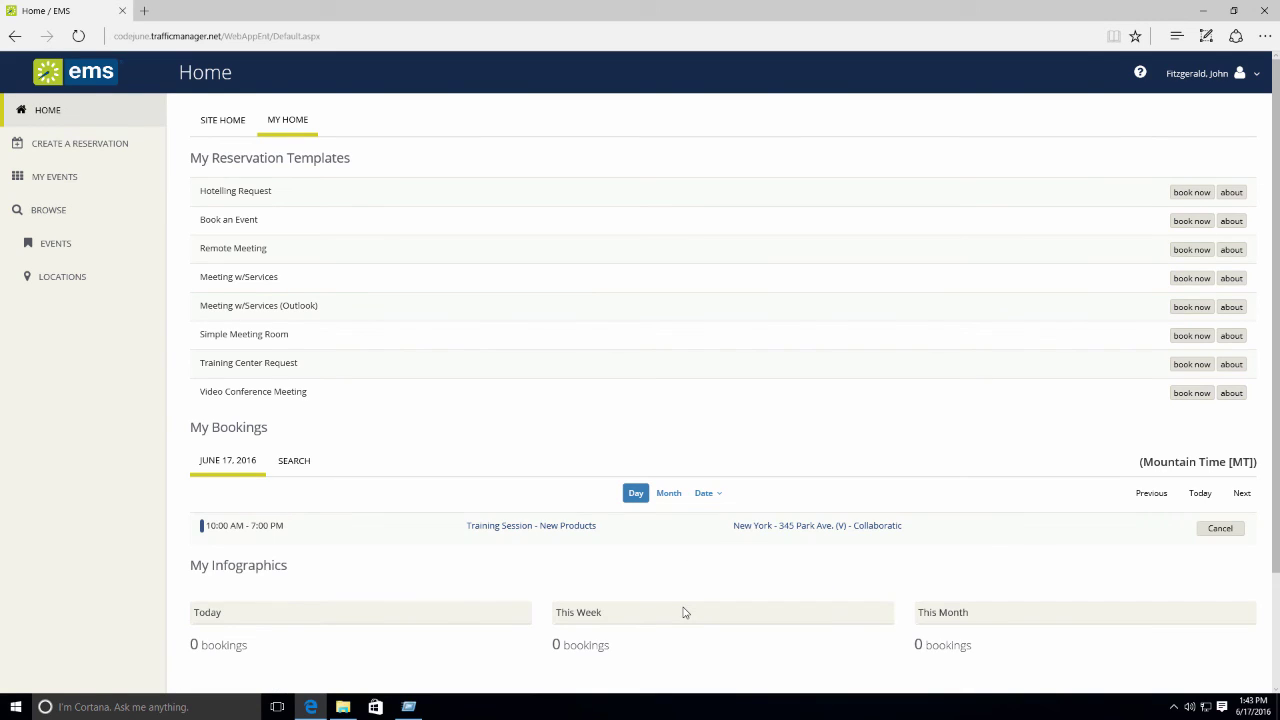
{"action": "left_click", "coordinate": [805, 533]}
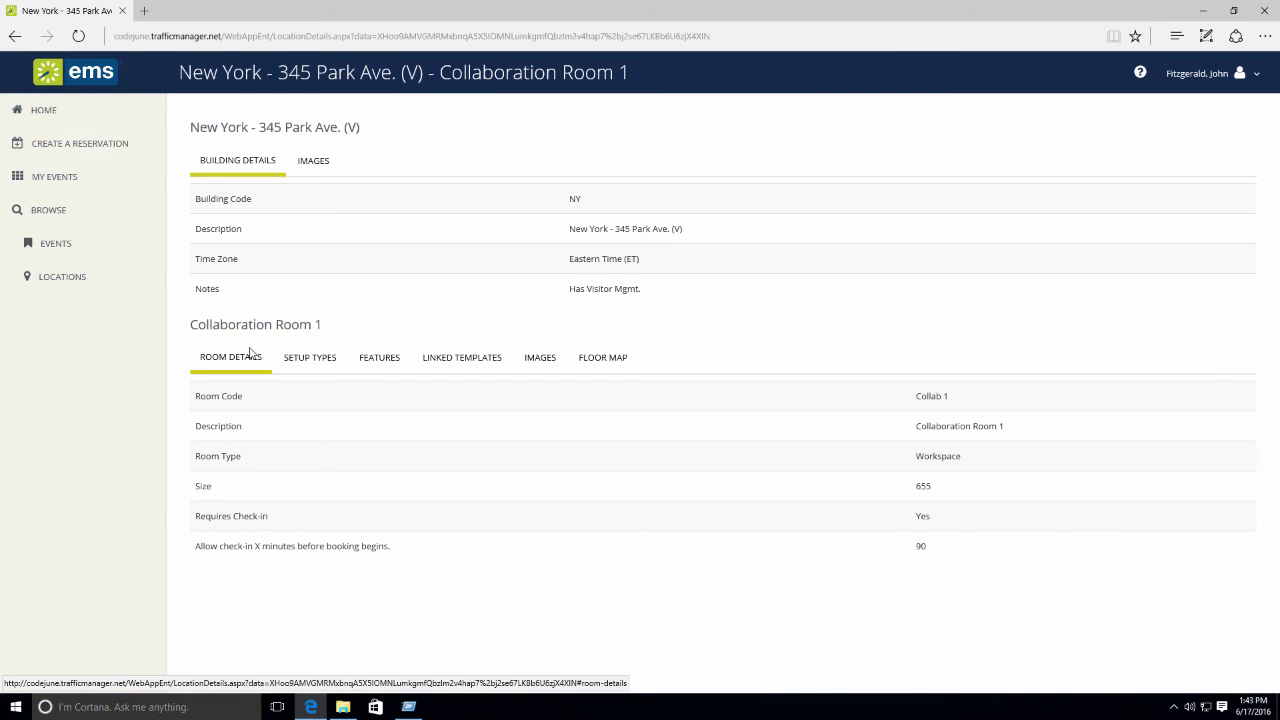
{"action": "left_click", "coordinate": [293, 357]}
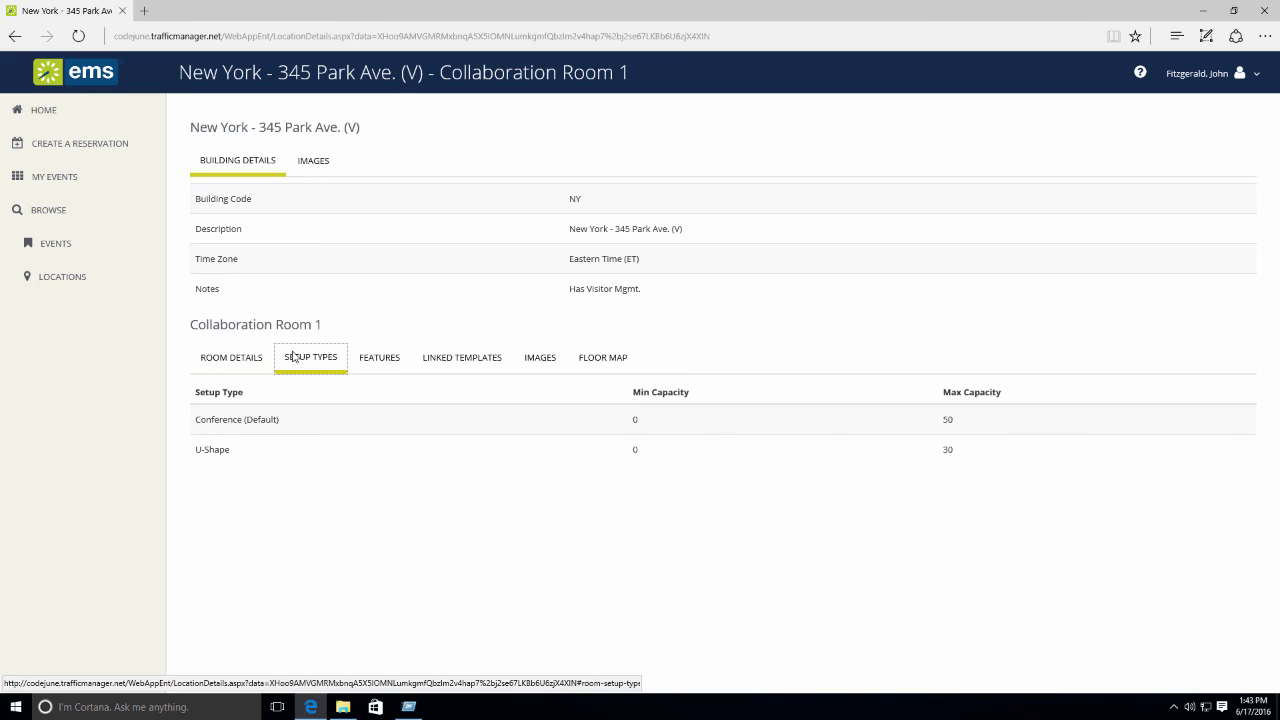
{"action": "left_click", "coordinate": [236, 357]}
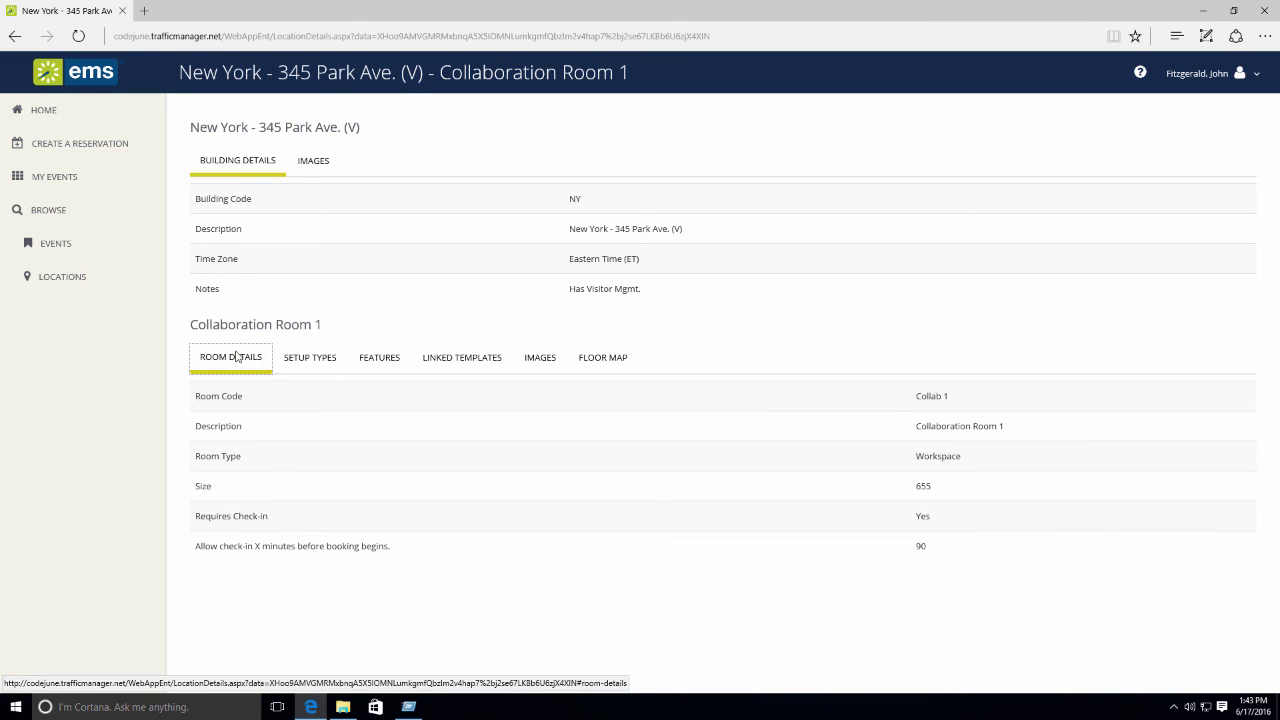
{"action": "left_click", "coordinate": [553, 365]}
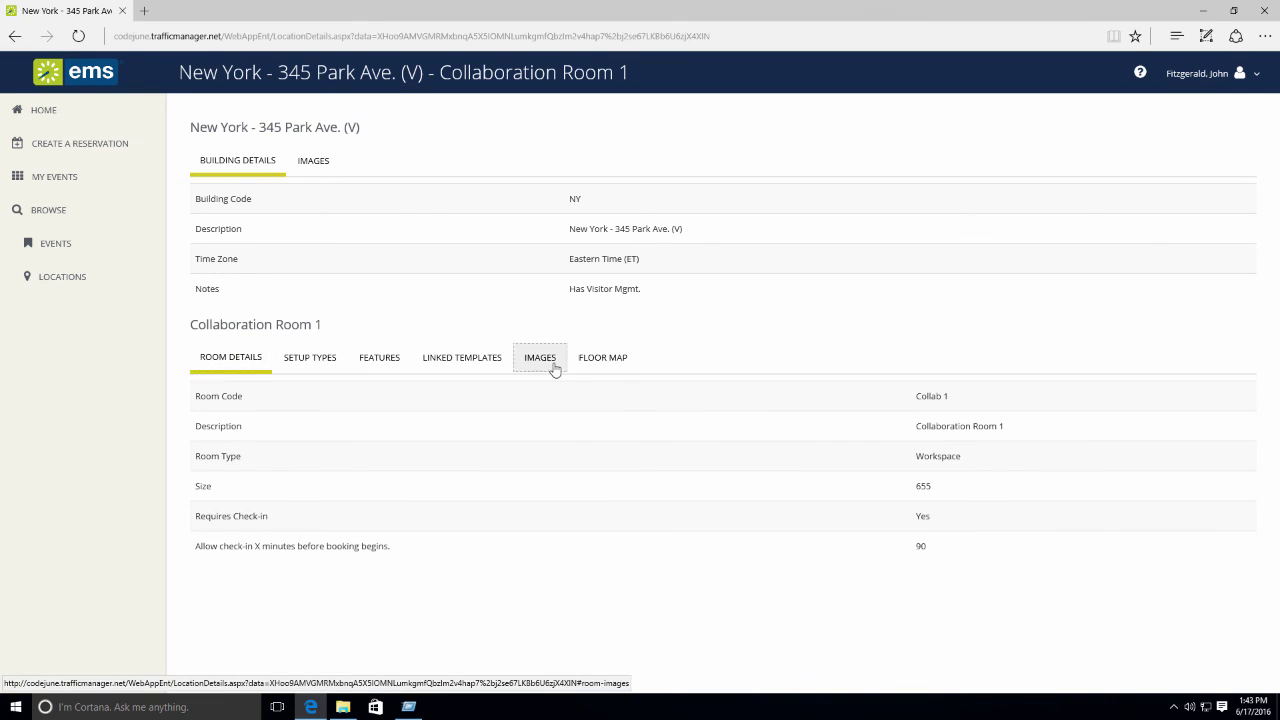
{"action": "left_click", "coordinate": [331, 160]}
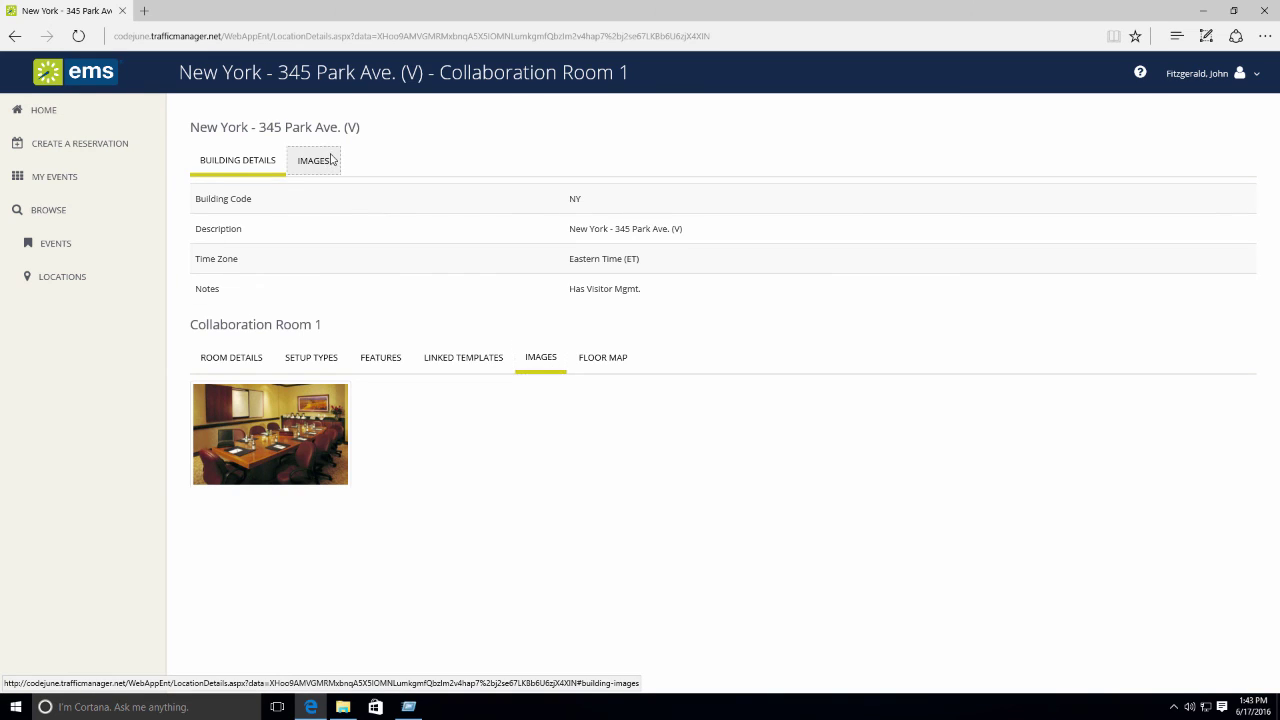